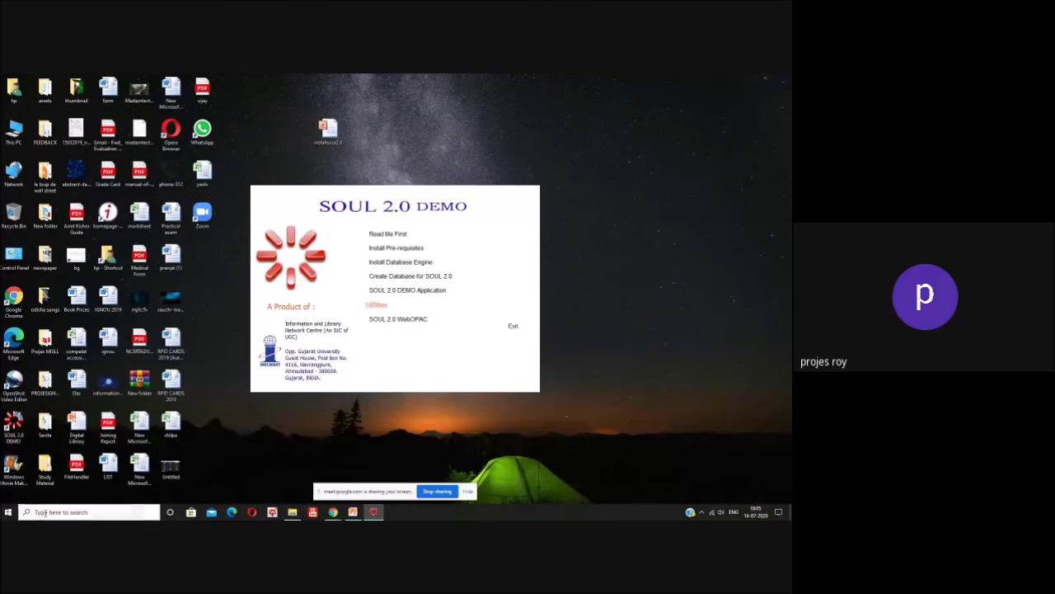
Step: Search for odbc and launch ODBC Data Sources (64-bit) to show the user data sources
click(45, 512)
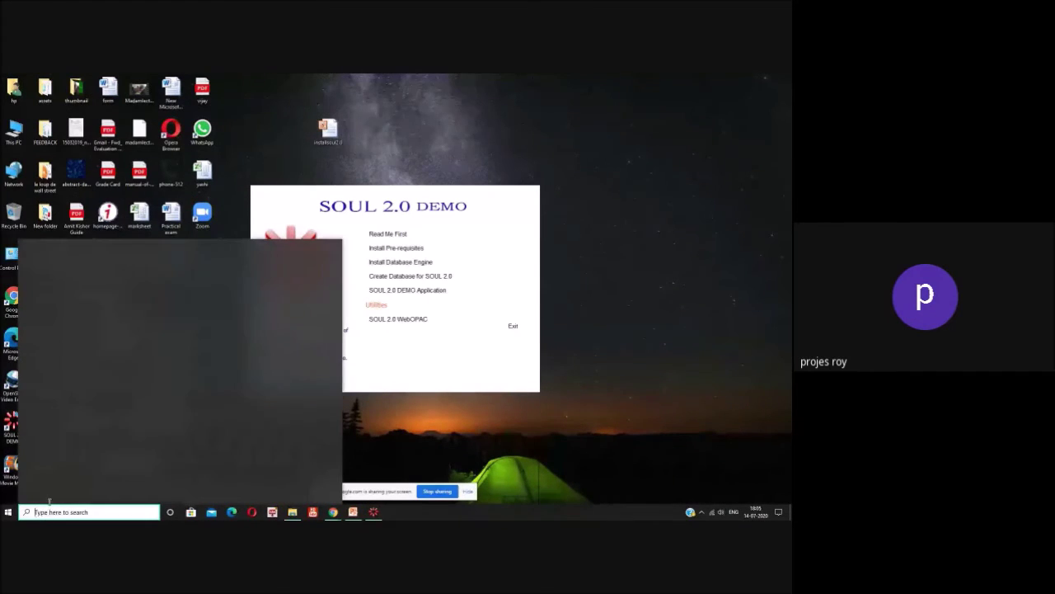
text(odbc)
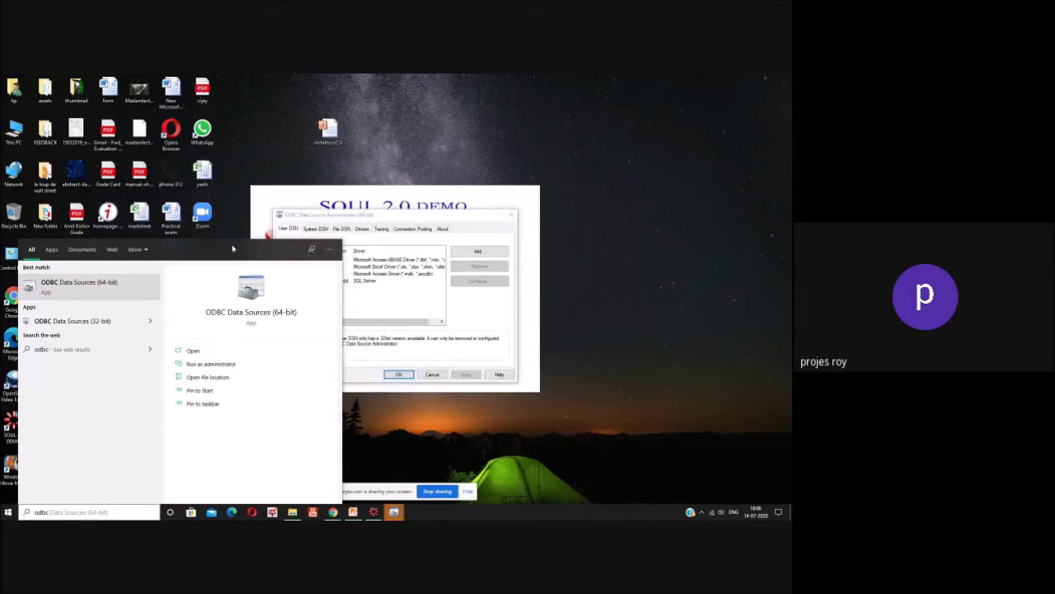
drag(386, 217, 456, 185)
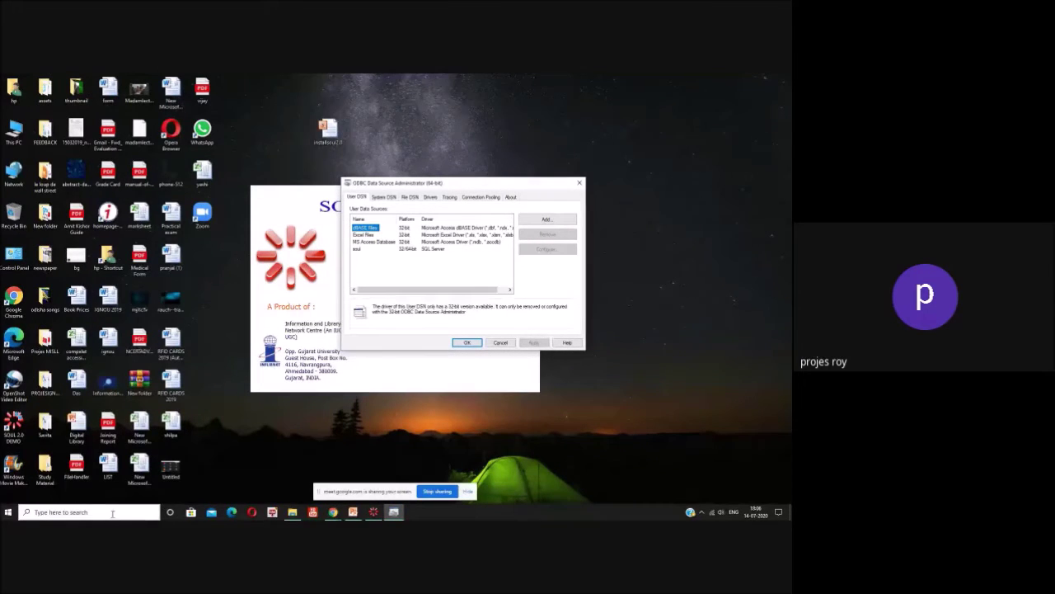
click(112, 512)
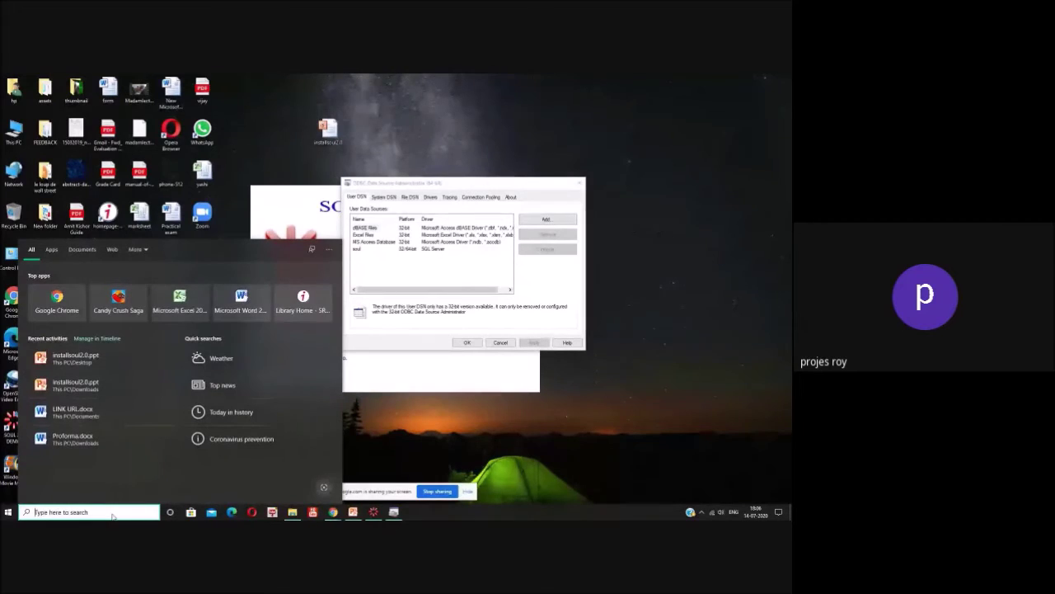
text(odbc)
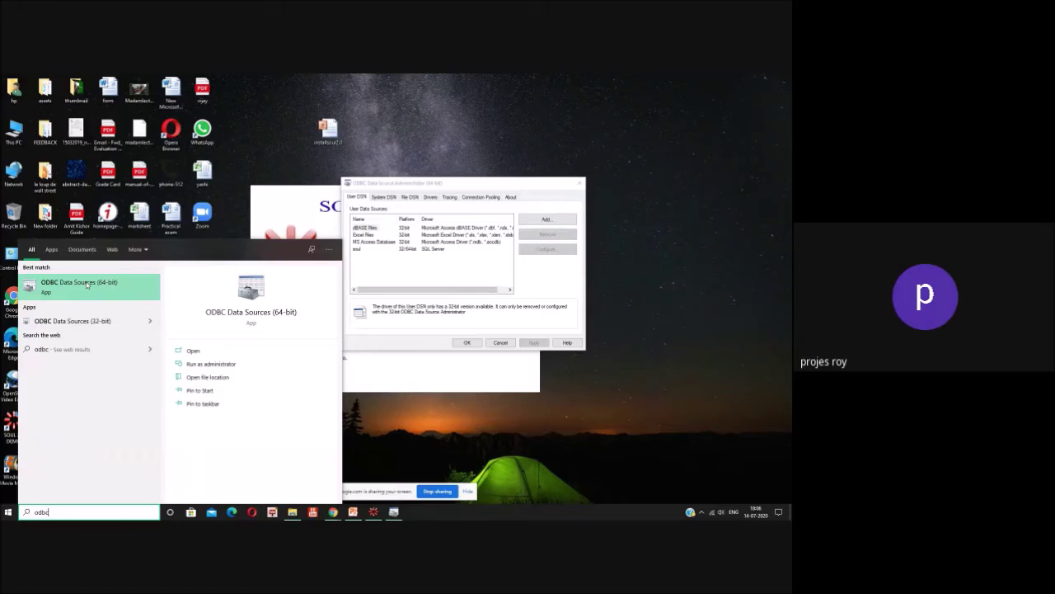
click(88, 283)
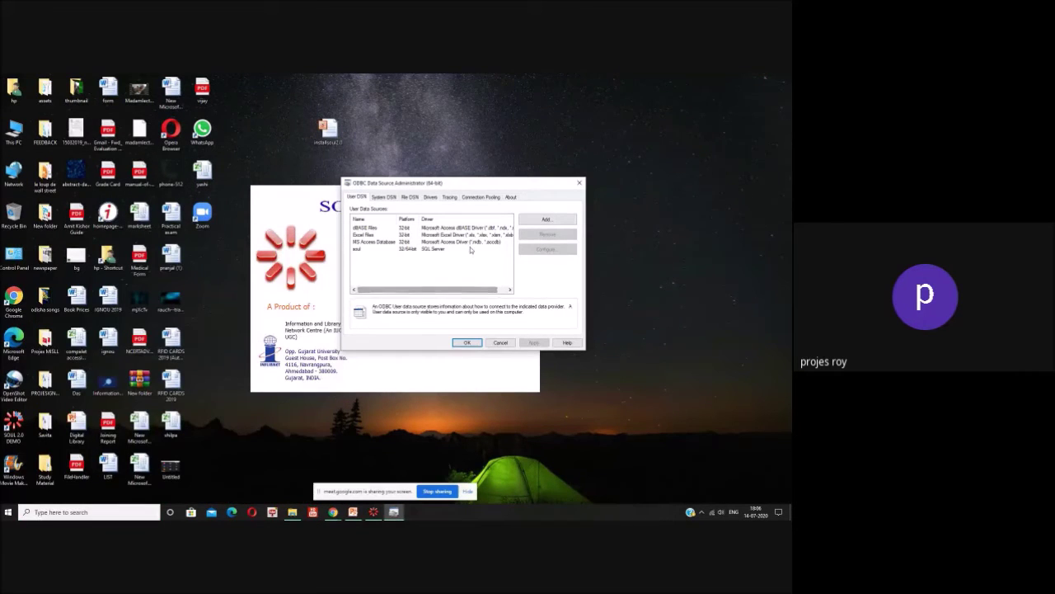
Step: Start adding a new data source twice, cancel both, then close the administrator unchanged
click(547, 220)
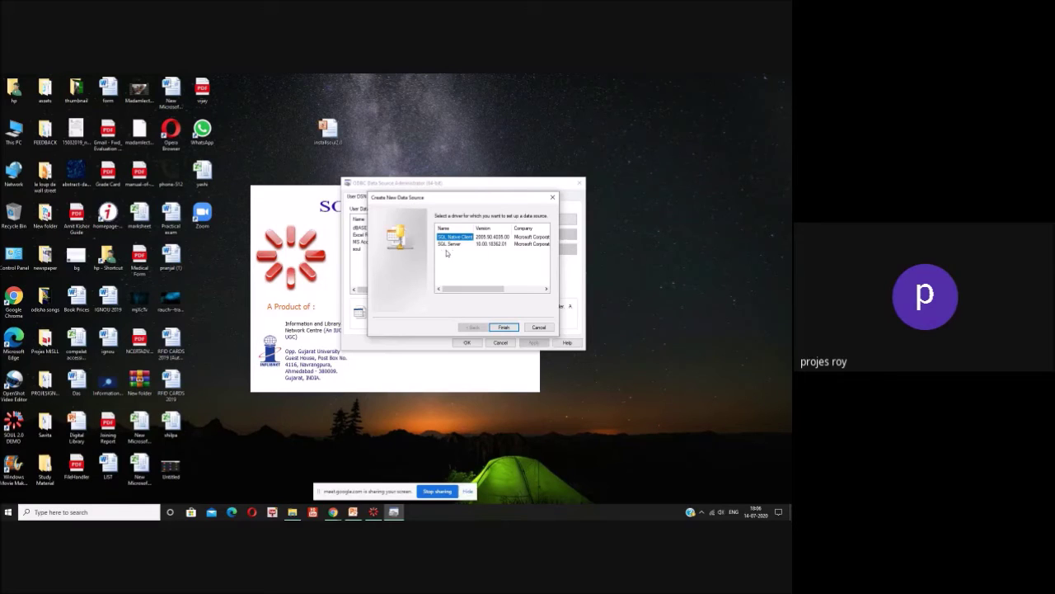
click(539, 328)
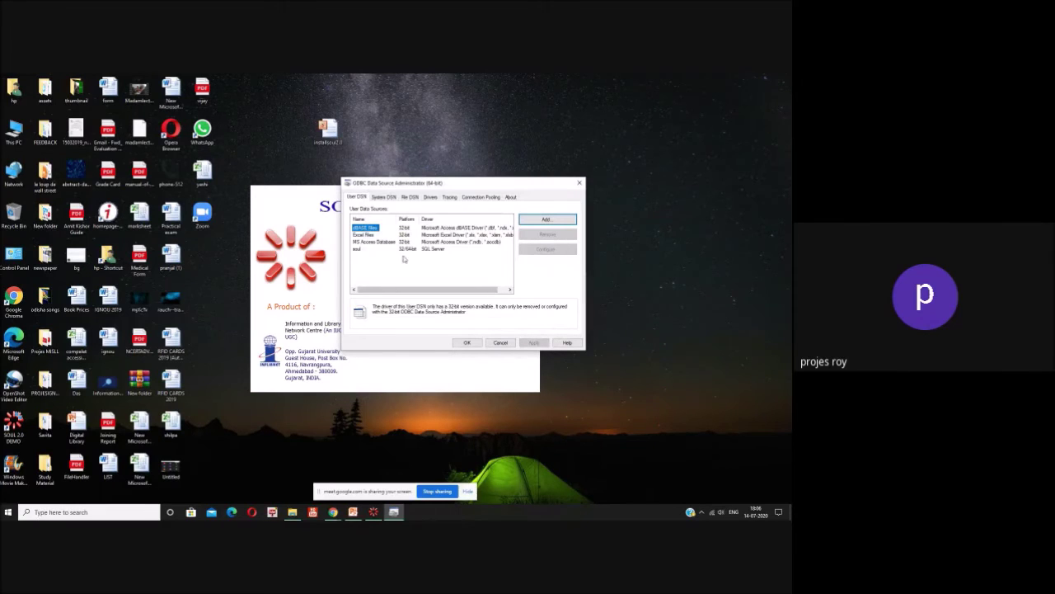
click(562, 220)
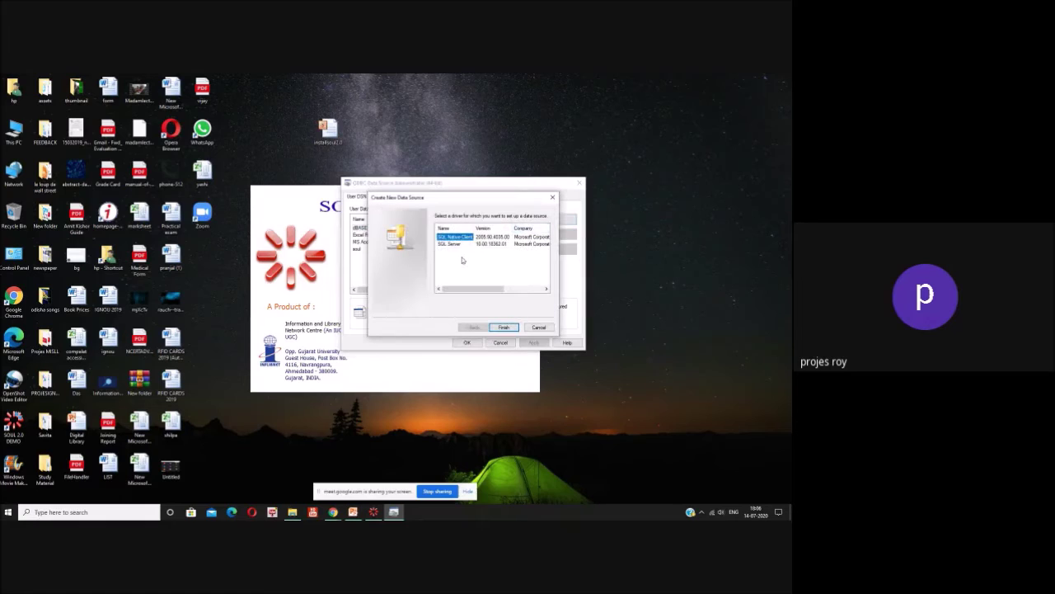
click(547, 329)
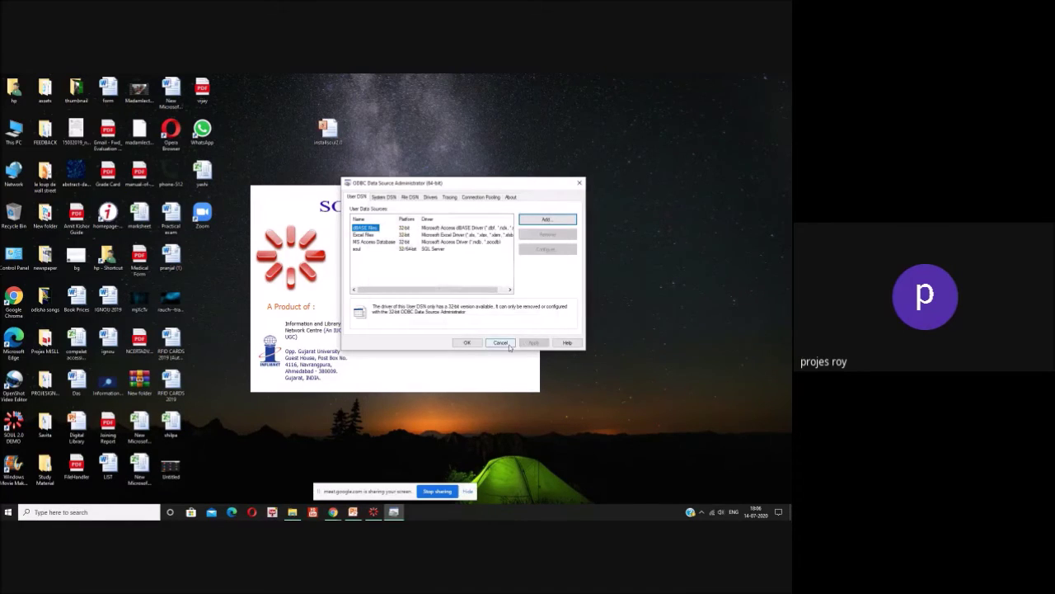
click(502, 343)
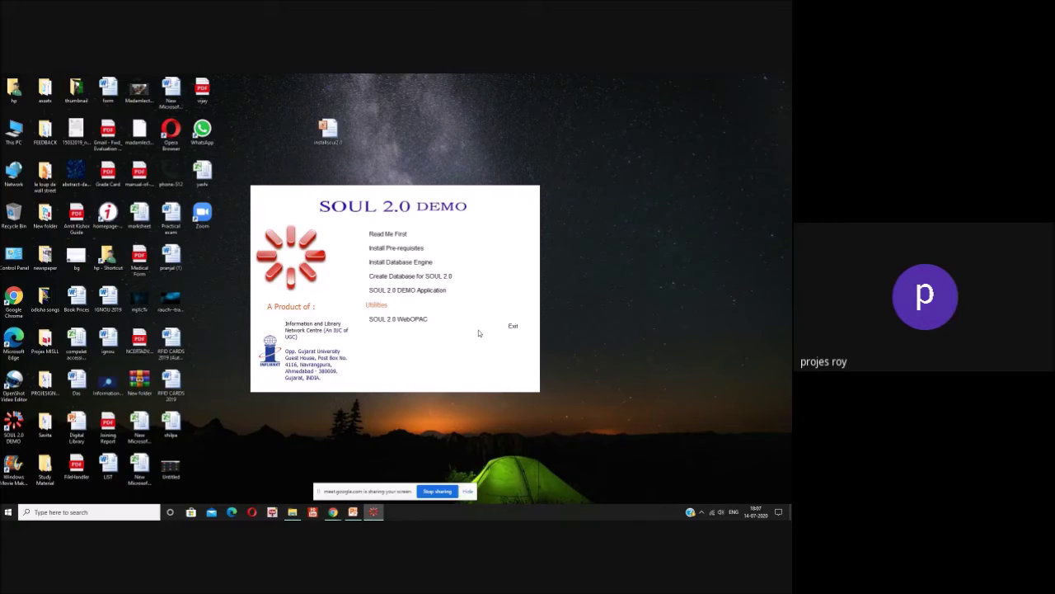
Step: Navigate Control Panel to System and Security > Administrative Tools
double_click(15, 259)
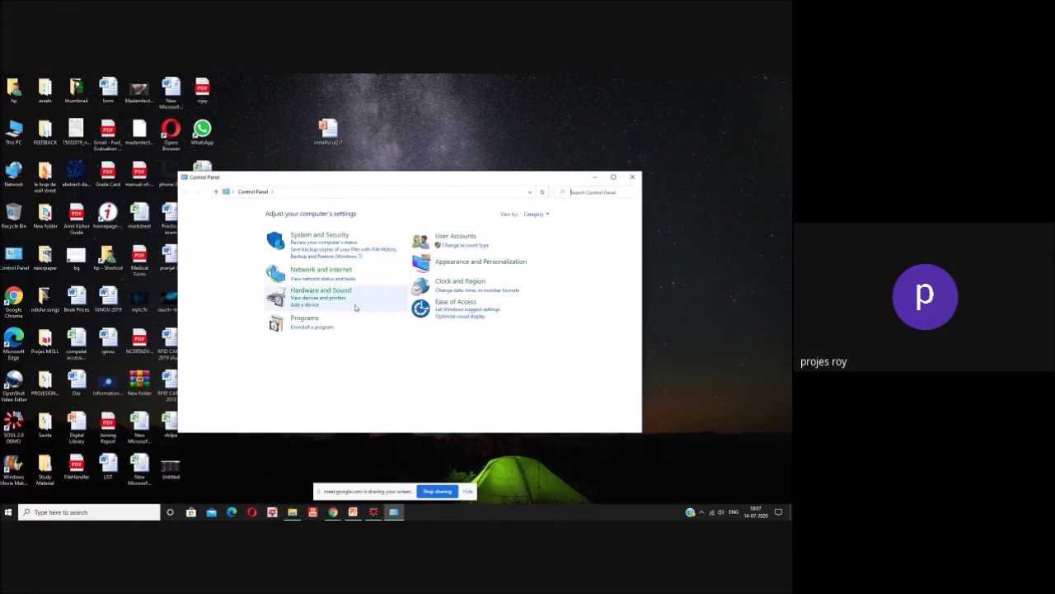
click(344, 237)
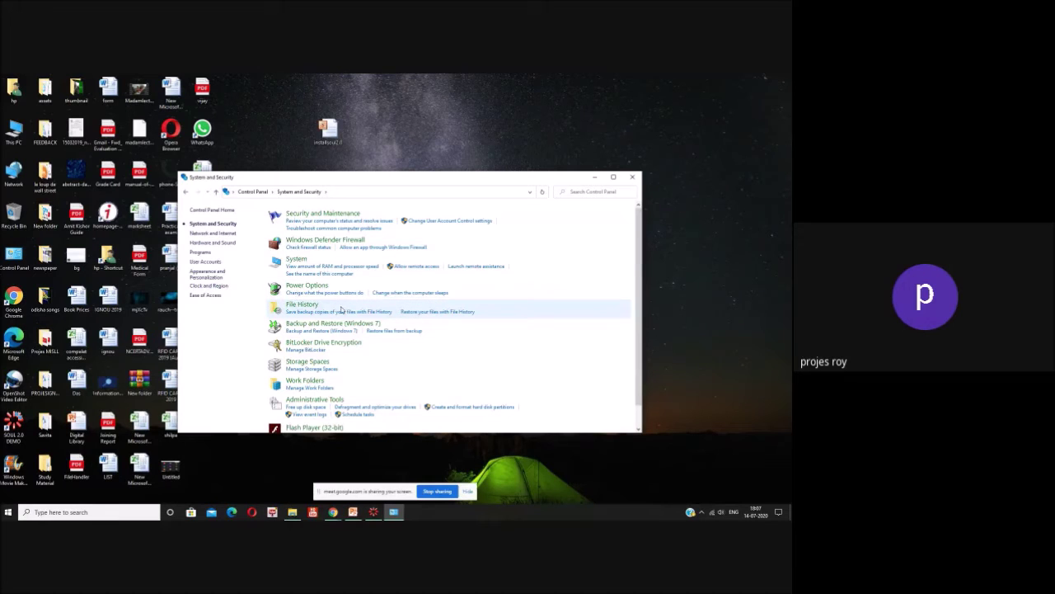
click(614, 178)
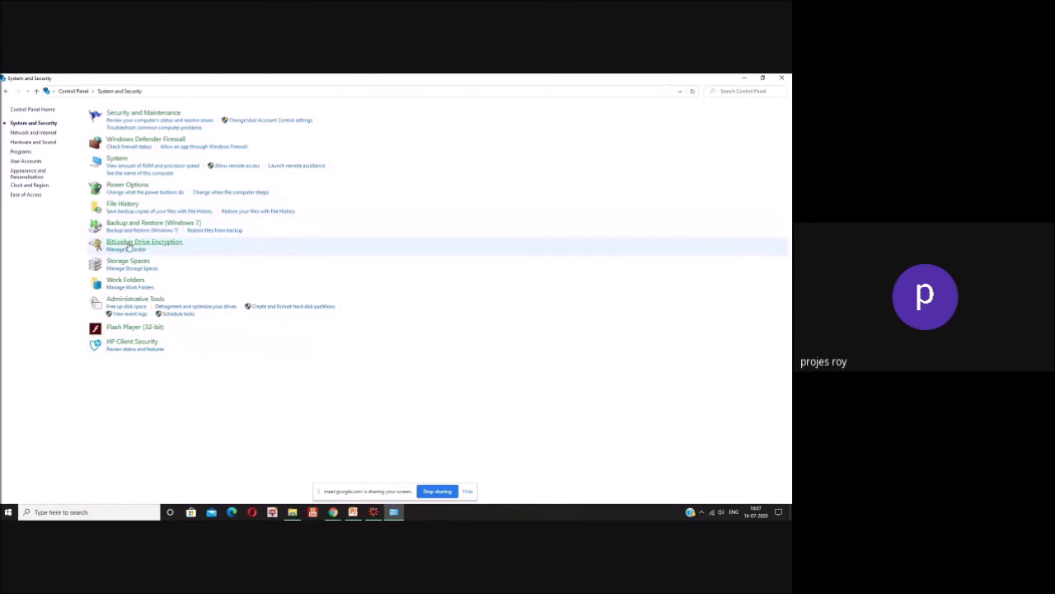
click(763, 78)
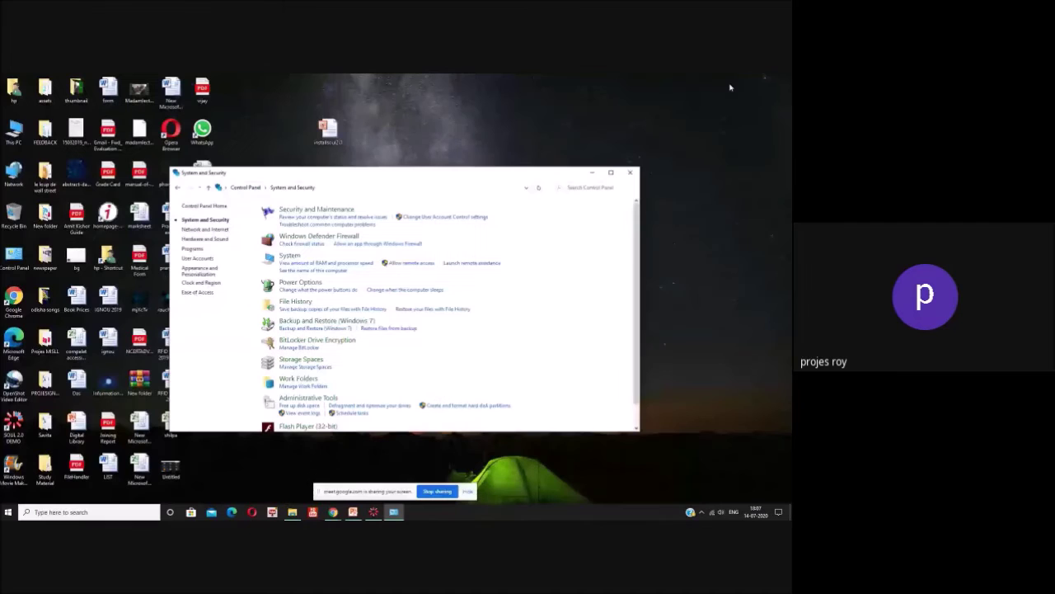
click(315, 399)
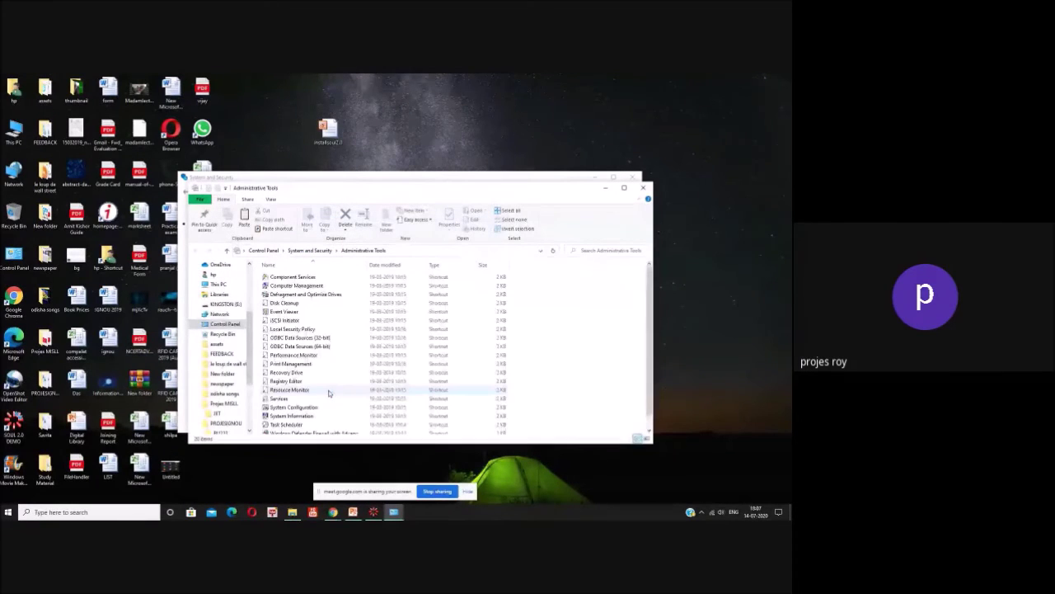
Step: Launch ODBC Data Sources (64-bit), then close it with the Administrative Tools and System and Security windows
double_click(316, 349)
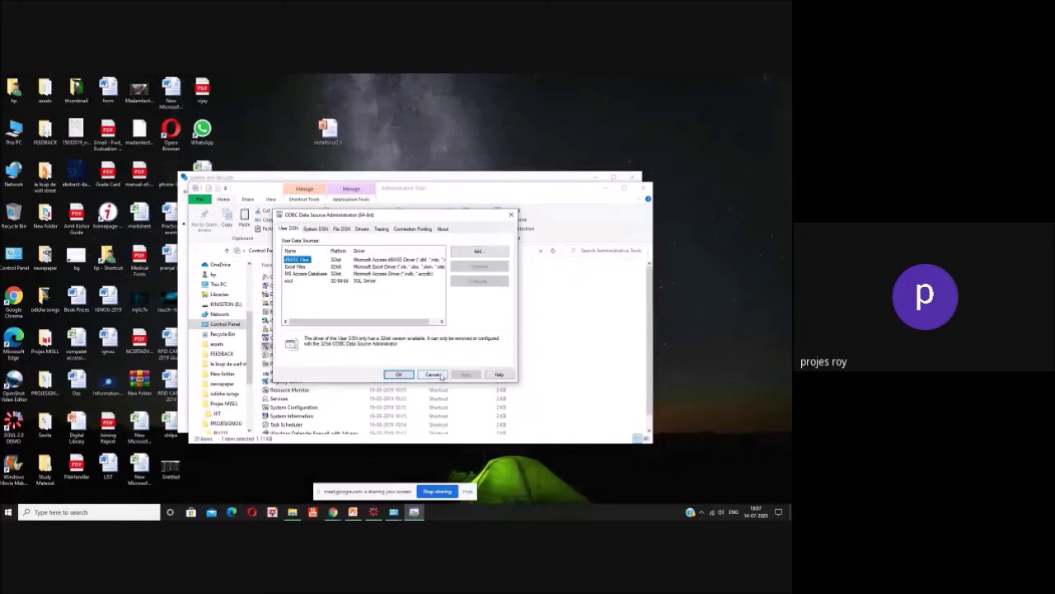
click(433, 374)
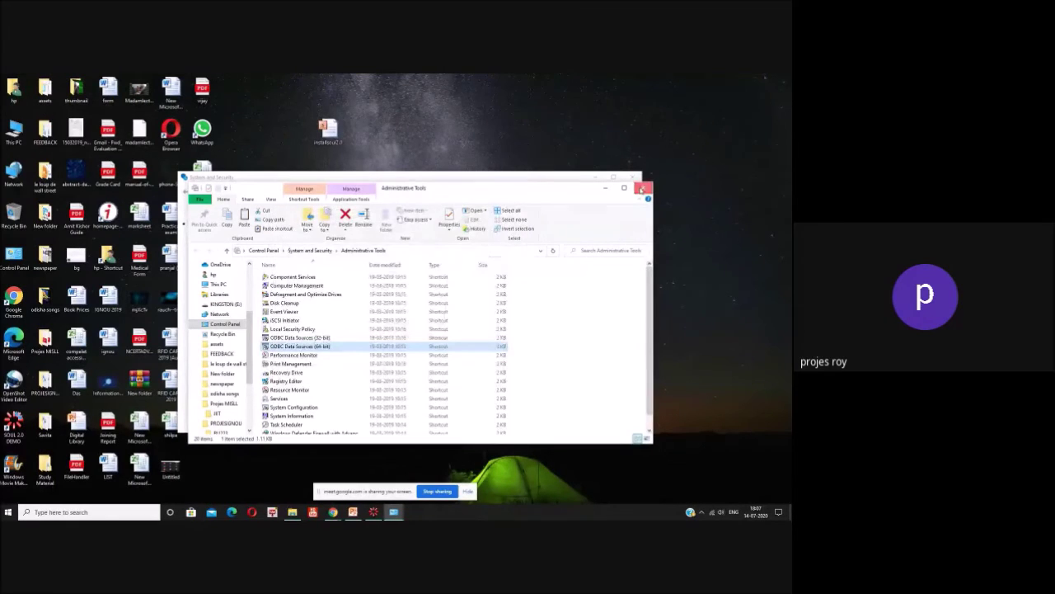
click(642, 188)
click(628, 178)
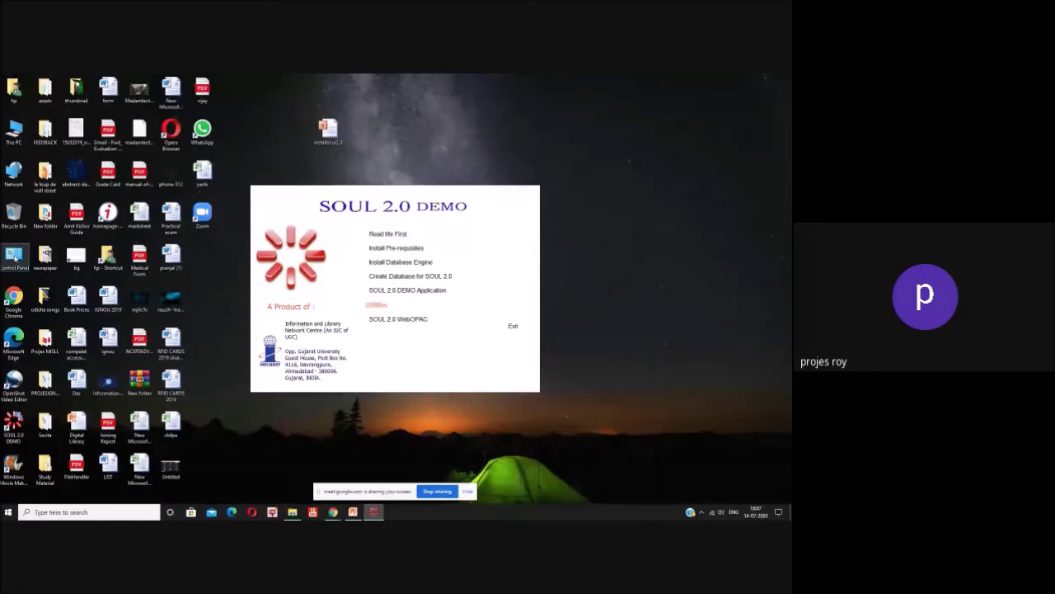
Step: Open ODBC Data Sources (64-bit) via Control Panel > System and Security > Administrative Tools
double_click(15, 257)
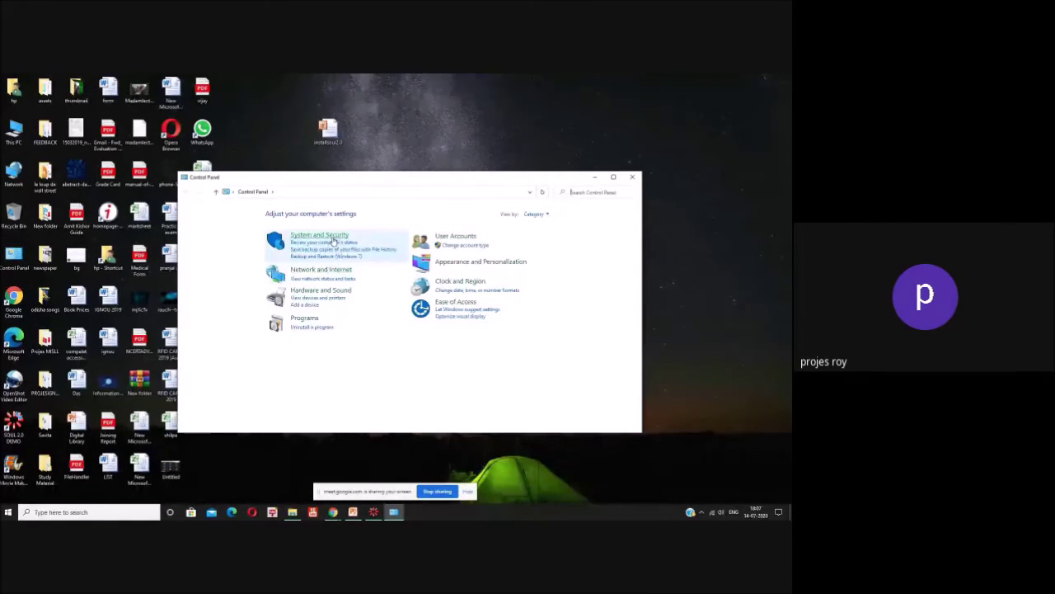
click(319, 235)
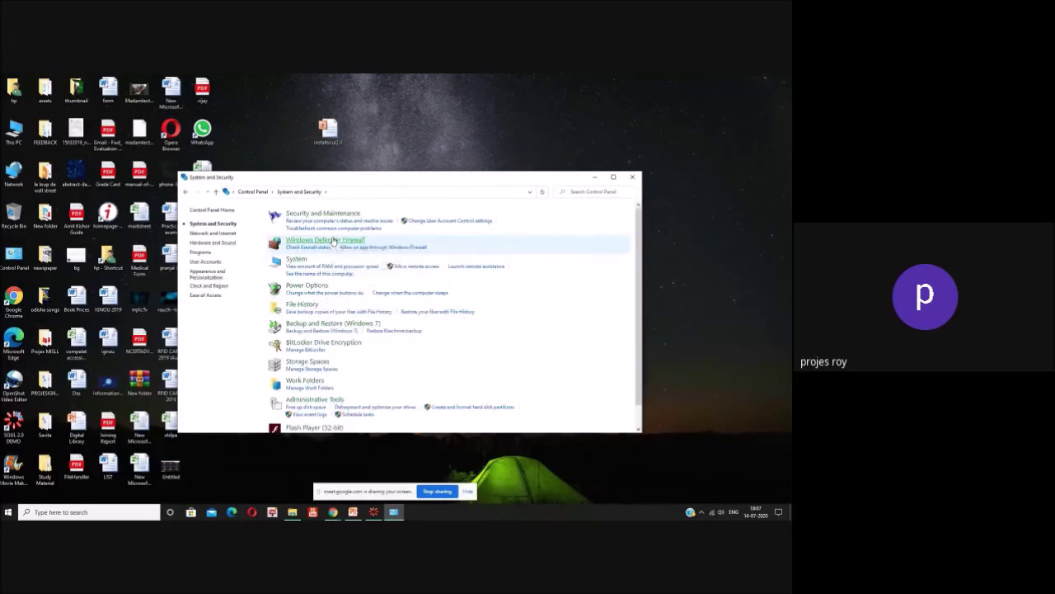
click(316, 400)
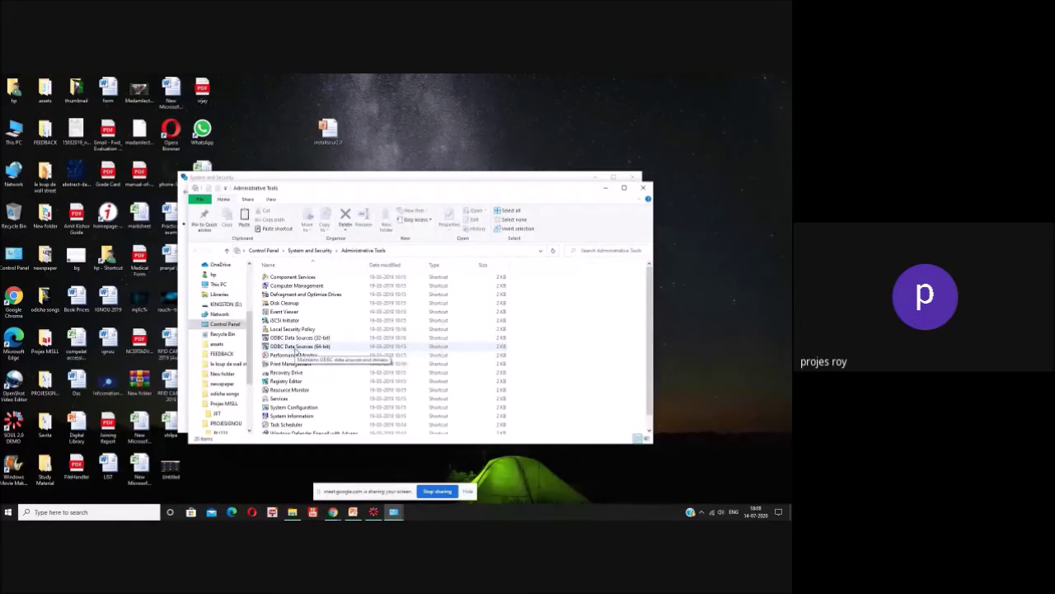
double_click(295, 347)
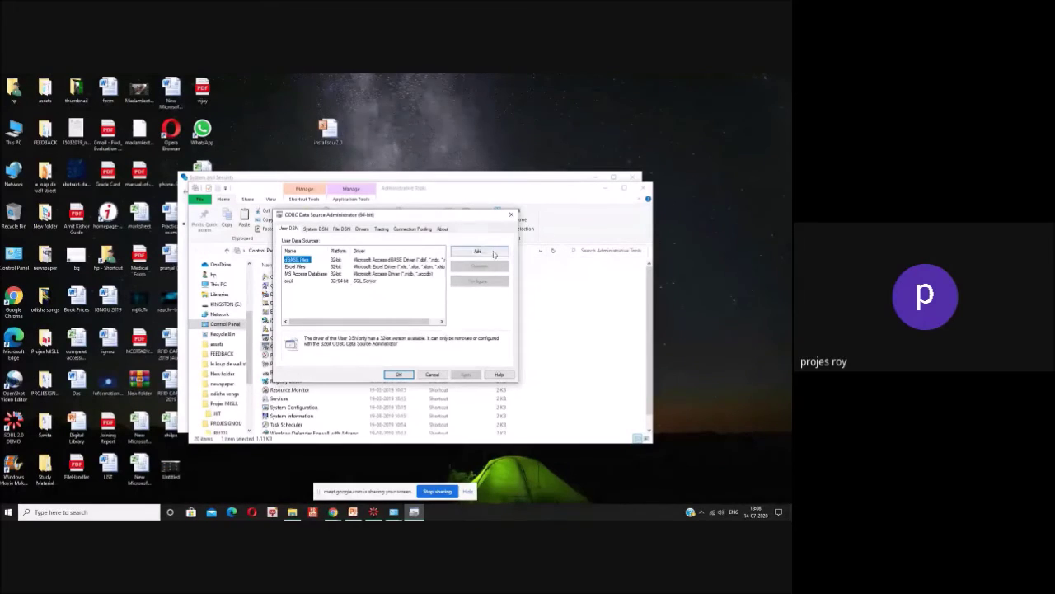
Step: Begin a new SQL Server user data source, then cancel it
click(488, 255)
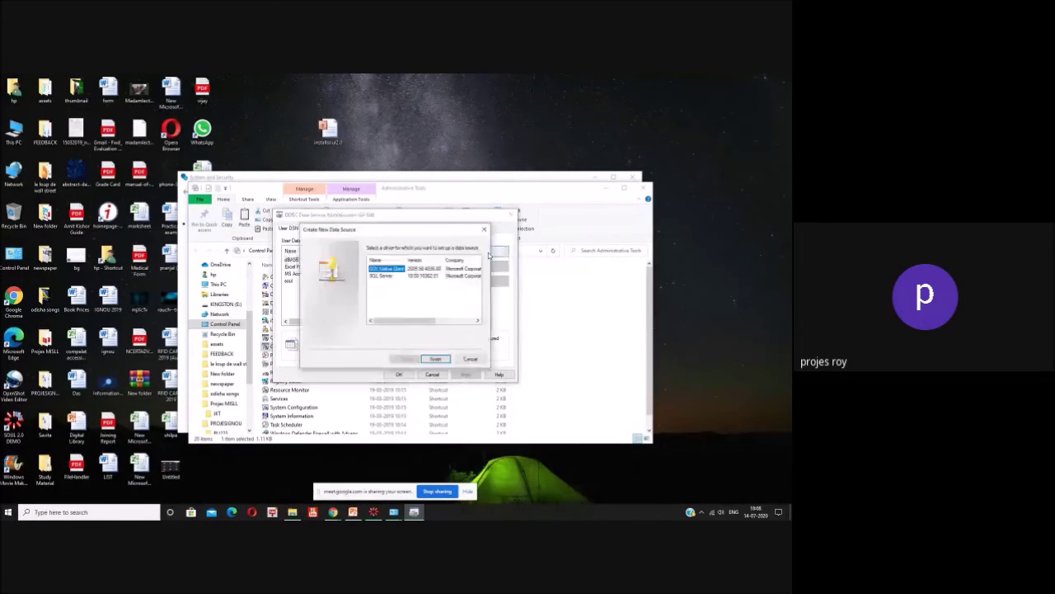
click(390, 277)
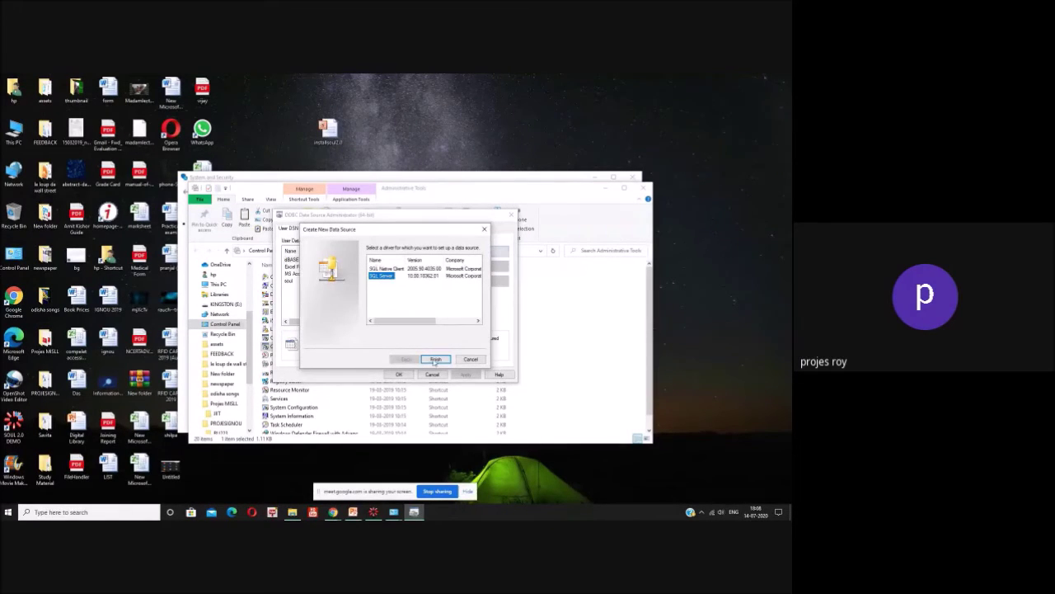
click(471, 360)
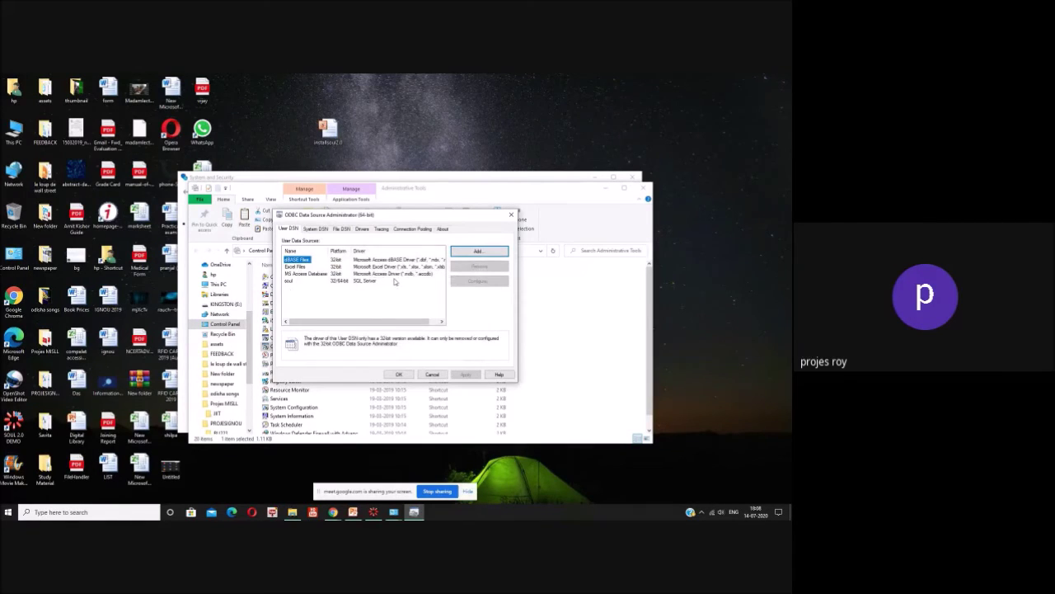
Step: Close the ODBC manager and Control Panel windows, and exit the SOUL 2.0 DEMO launcher
click(432, 374)
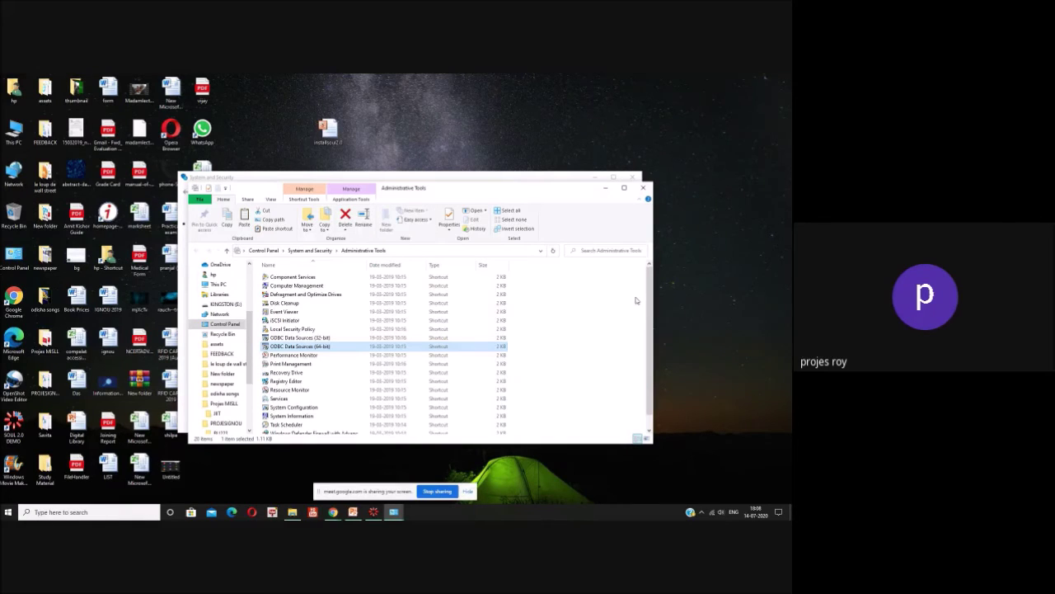
click(643, 188)
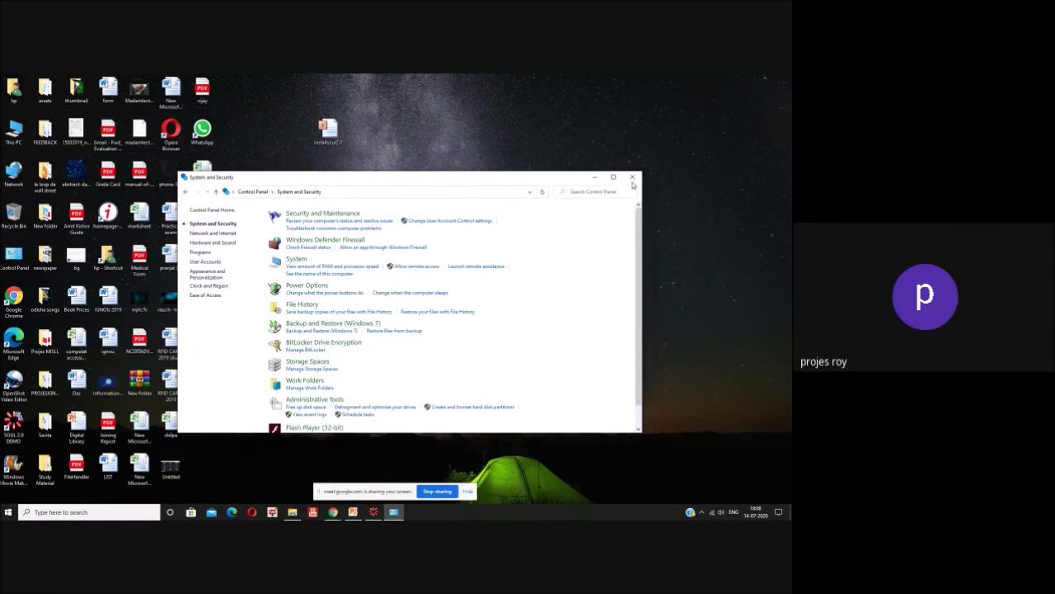
click(632, 180)
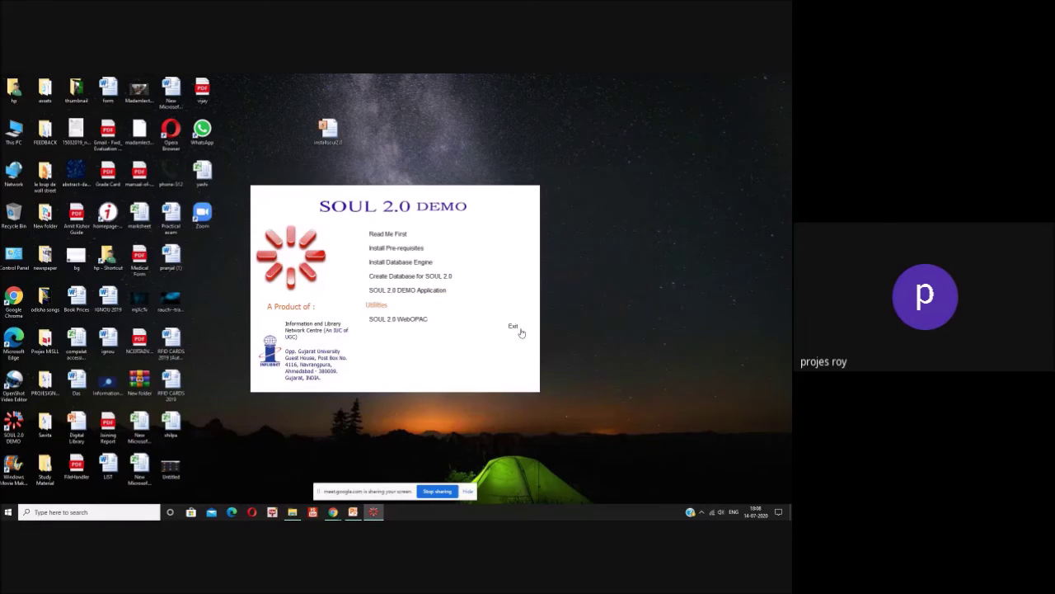
click(513, 328)
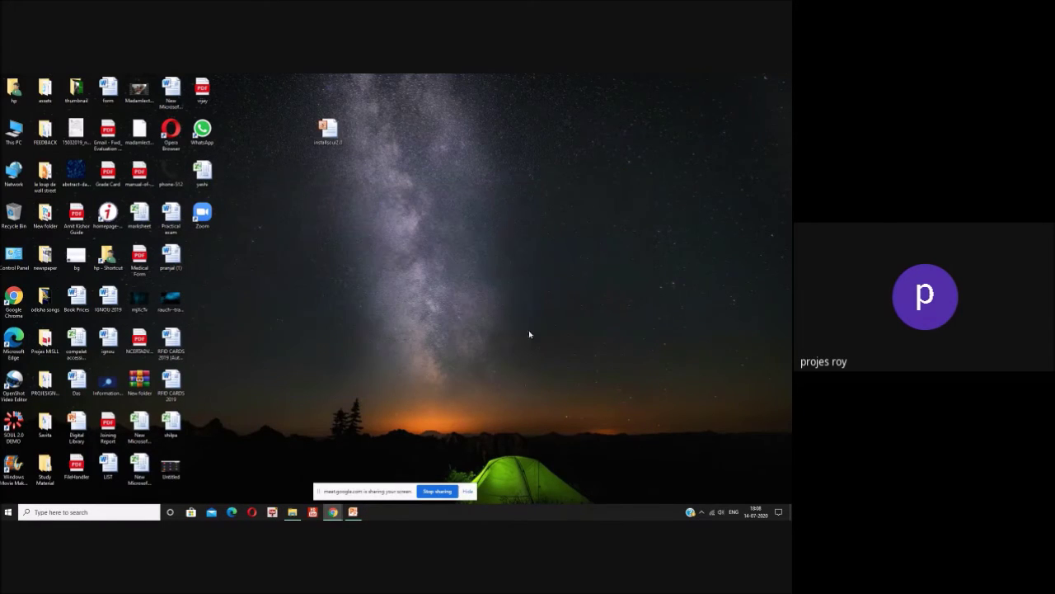
Step: Bring back the installsoul2.0 PowerPoint deck, advance a slide, and close it
click(353, 512)
scroll(510, 382, down, 1)
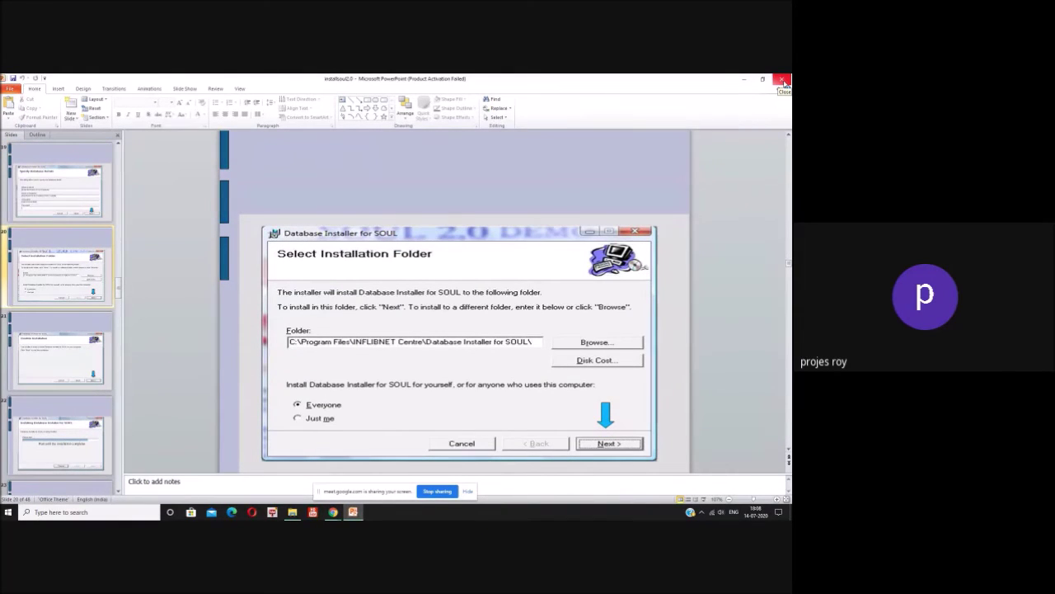
click(783, 80)
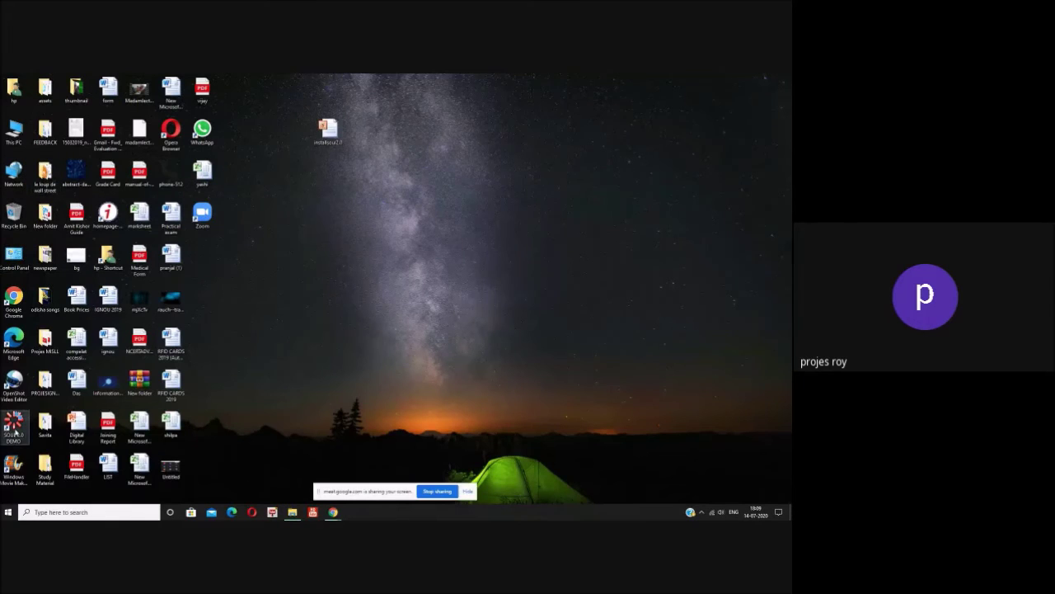
Step: Launch SOUL 2.0 DEMO from its desktop shortcut and decline the Server IP Configuration prompt
click(15, 430)
double_click(14, 425)
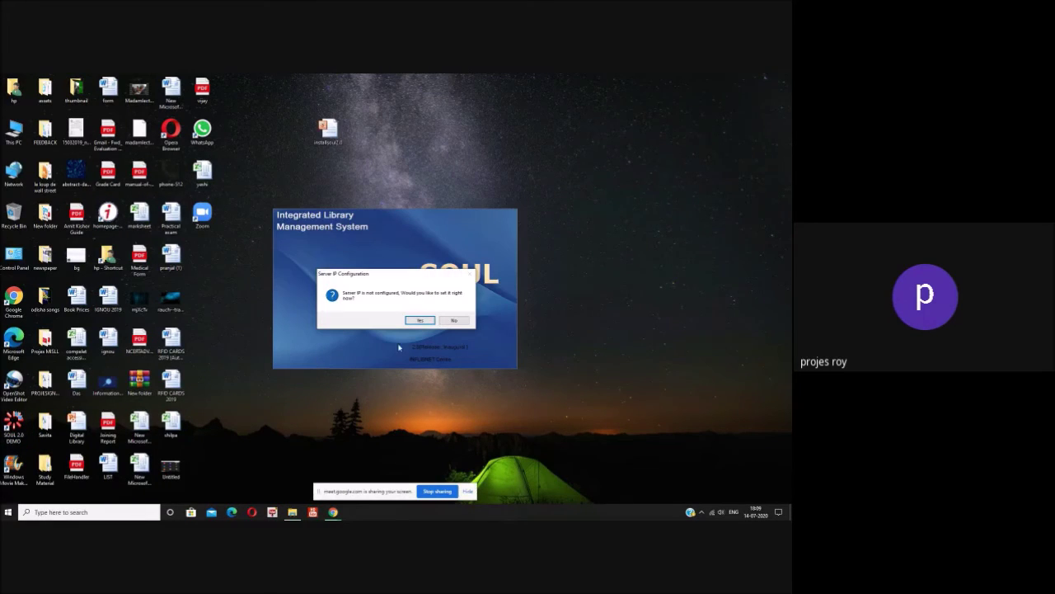
click(453, 320)
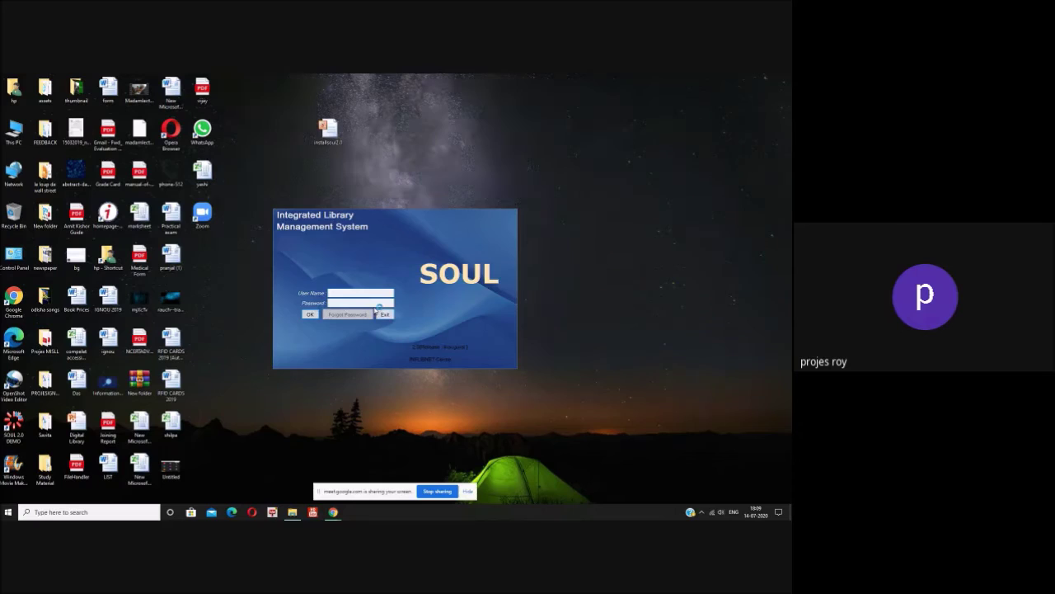
Step: Log in to SOUL 2.0 with the administrator user name and password
click(352, 292)
text(superuser)
click(354, 303)
text(ser)
click(312, 317)
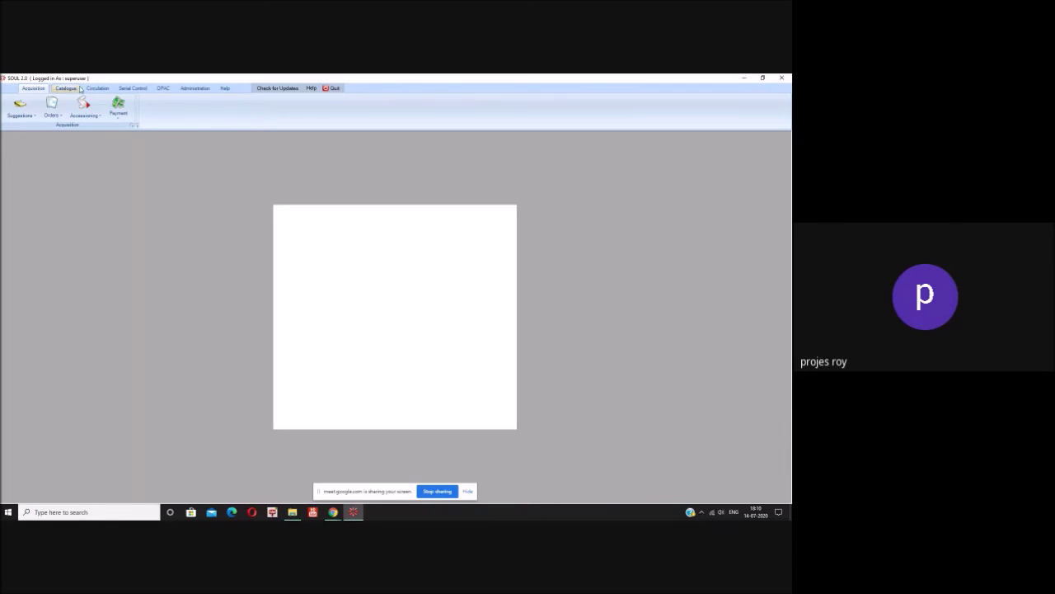
Step: Browse the Catalogue, Circulation, Serial Control and OPAC tabs, ending on Administration
click(66, 88)
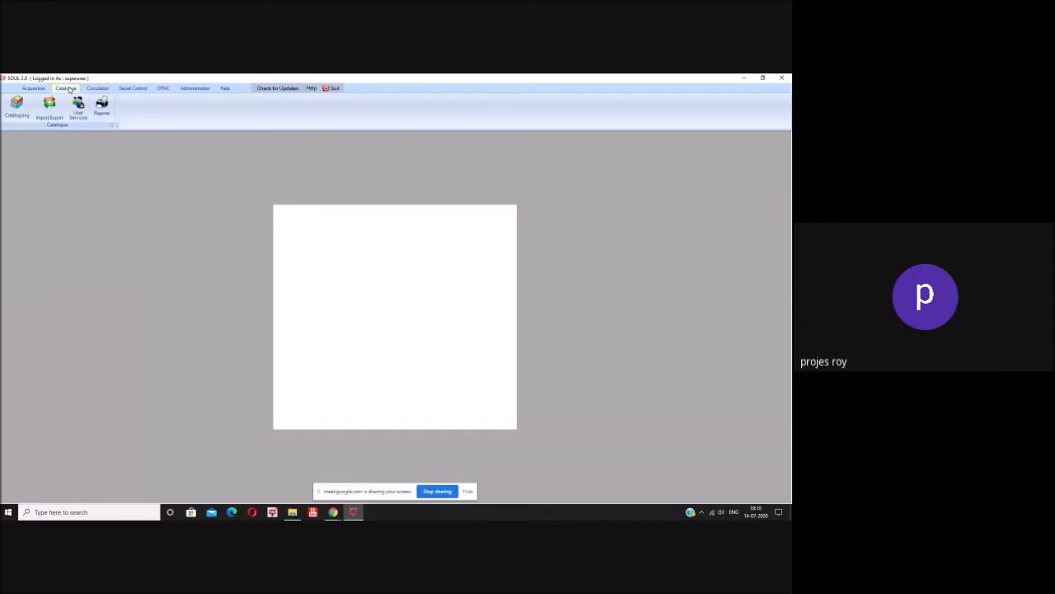
click(104, 90)
click(127, 89)
click(163, 89)
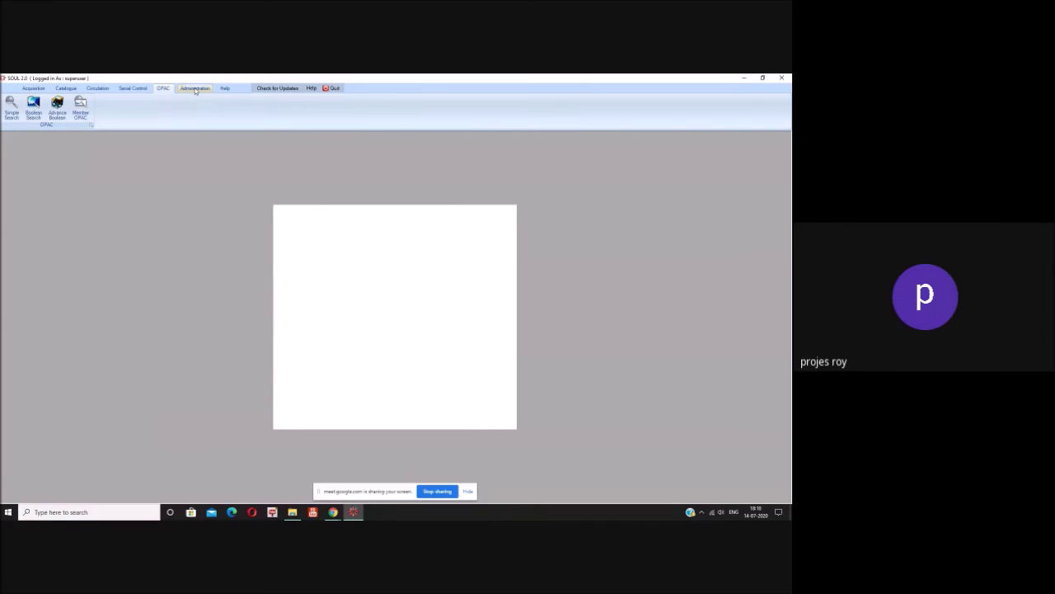
click(196, 90)
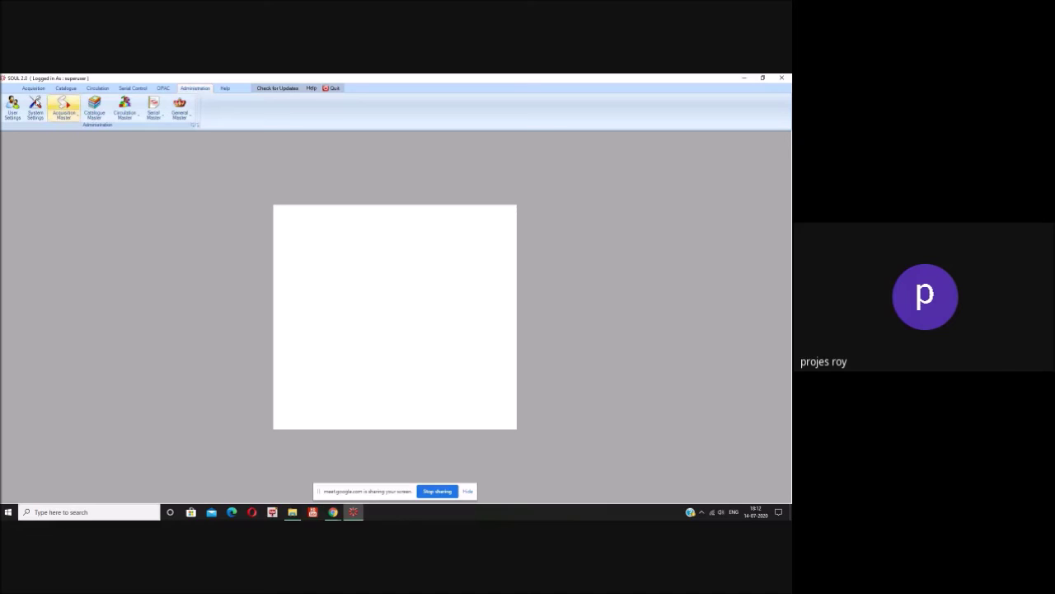
Step: Toggle between the User Settings and System Settings overviews, finishing on System Settings
click(11, 106)
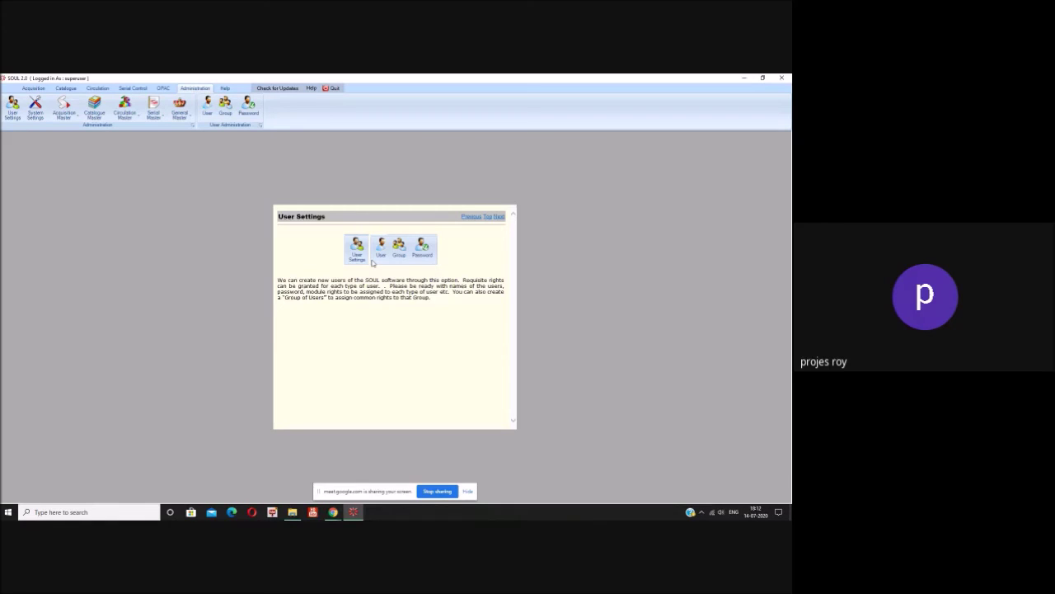
click(36, 114)
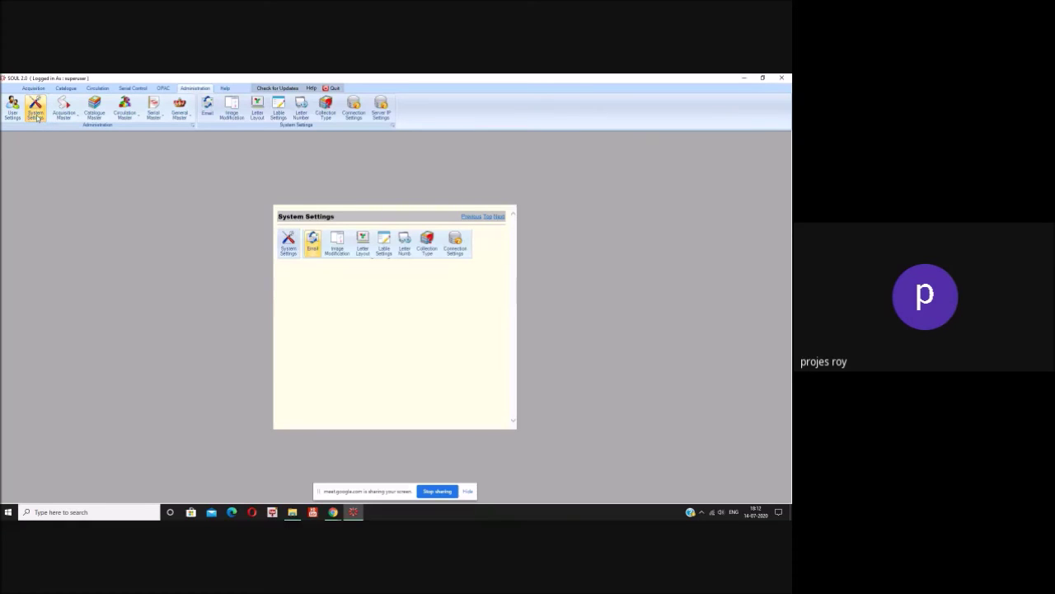
click(13, 110)
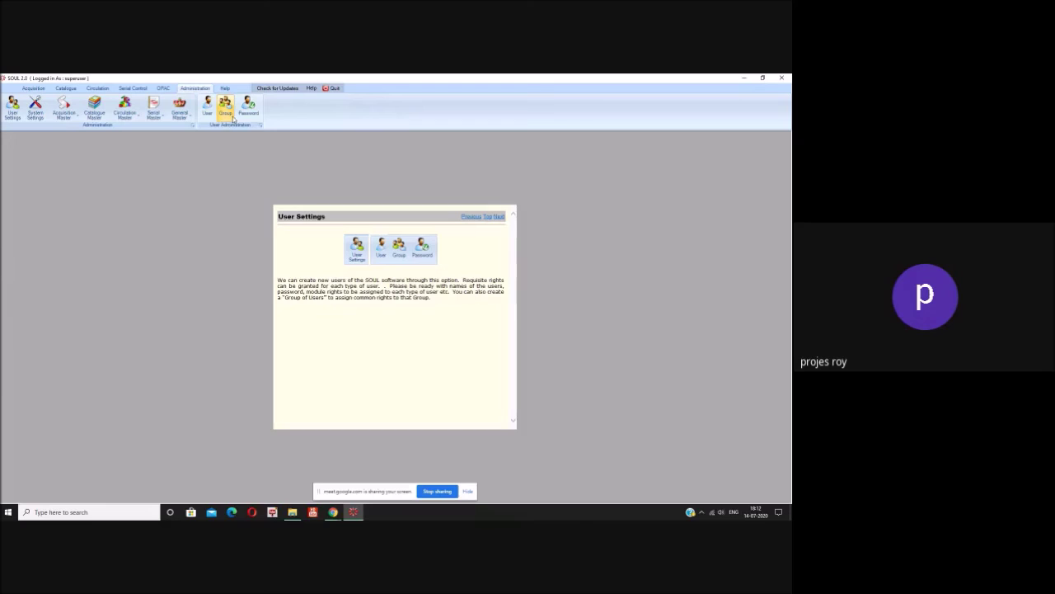
click(36, 111)
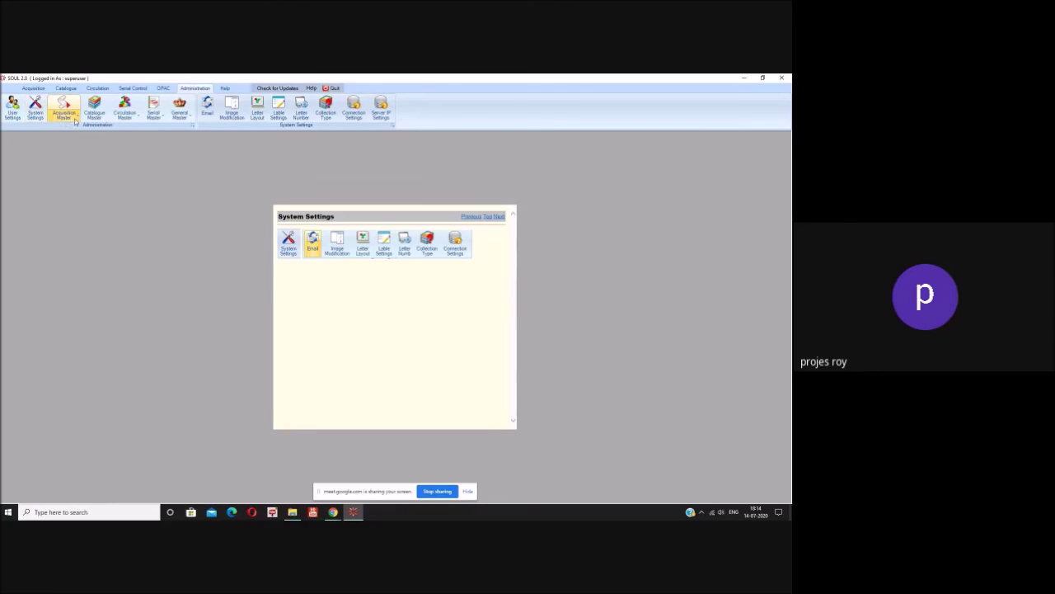
Step: Open Acquisition Master > Vendor Management and enter OUP as the vendor name
click(74, 119)
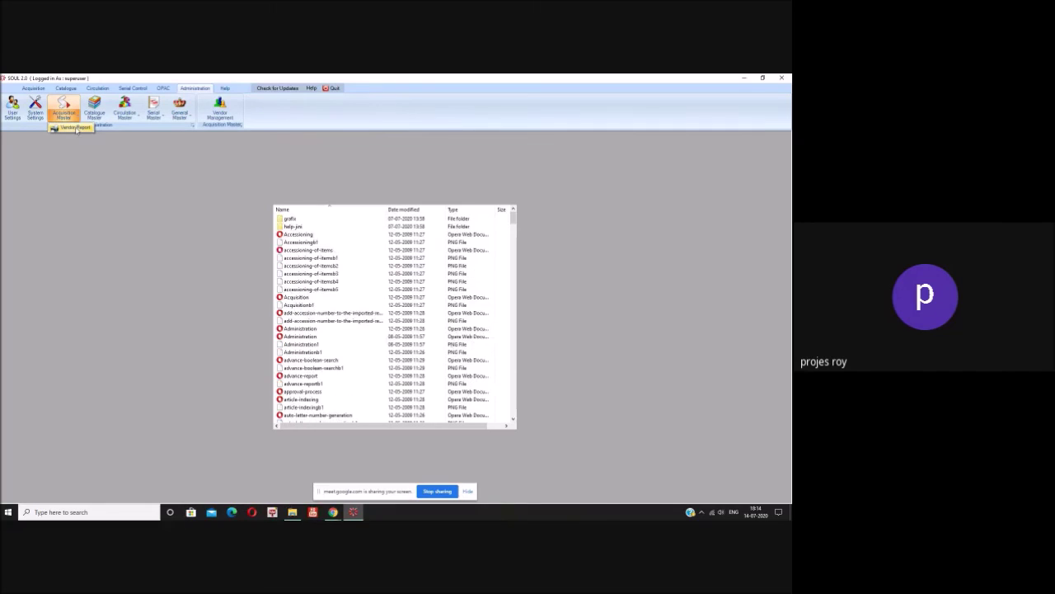
click(221, 111)
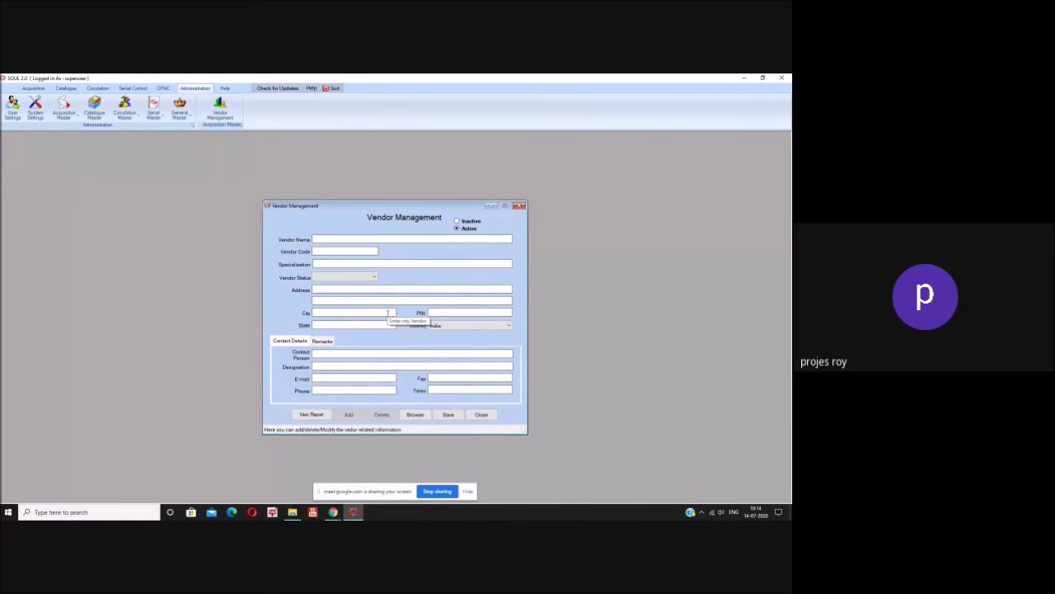
click(316, 238)
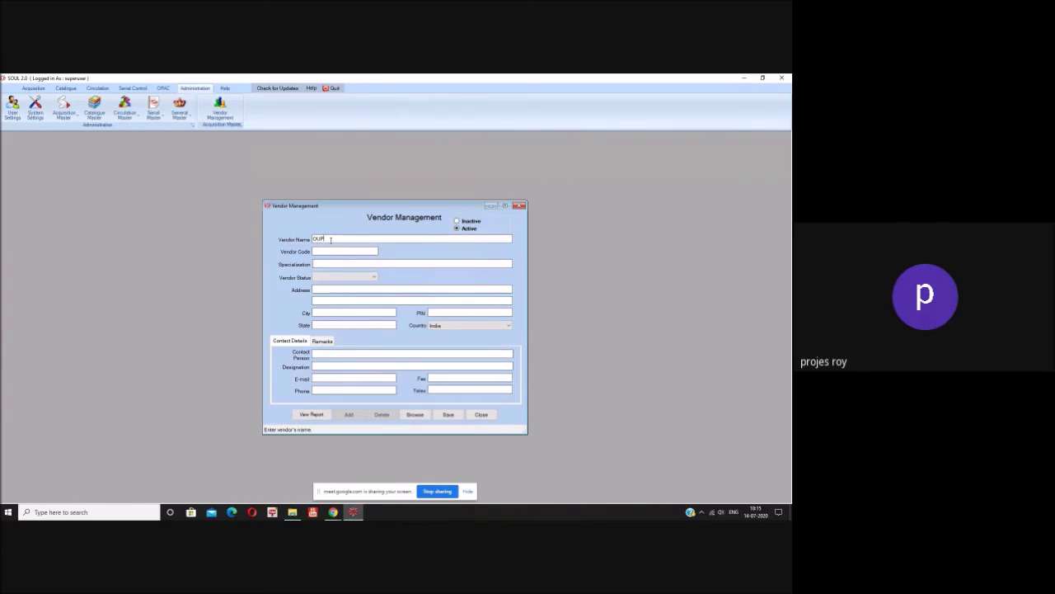
Step: Replace 'OUP' in the Vendor Name field with 'Cambridge University Press'
key(BackSpace)
key(BackSpace)
key(BackSpace)
text(Ox)
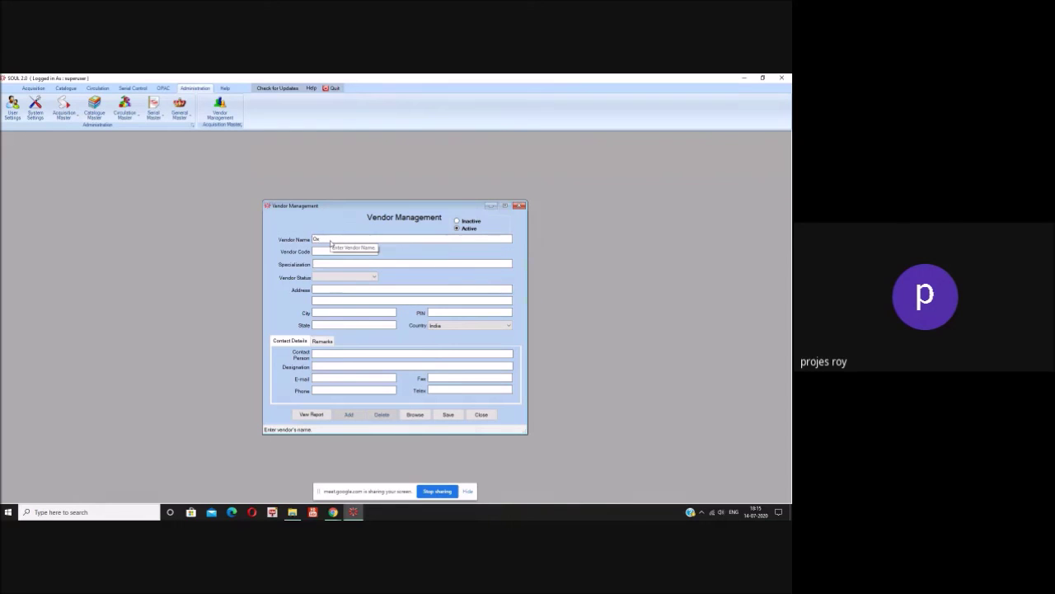
key(BackSpace)
text(Cambridge Uni)
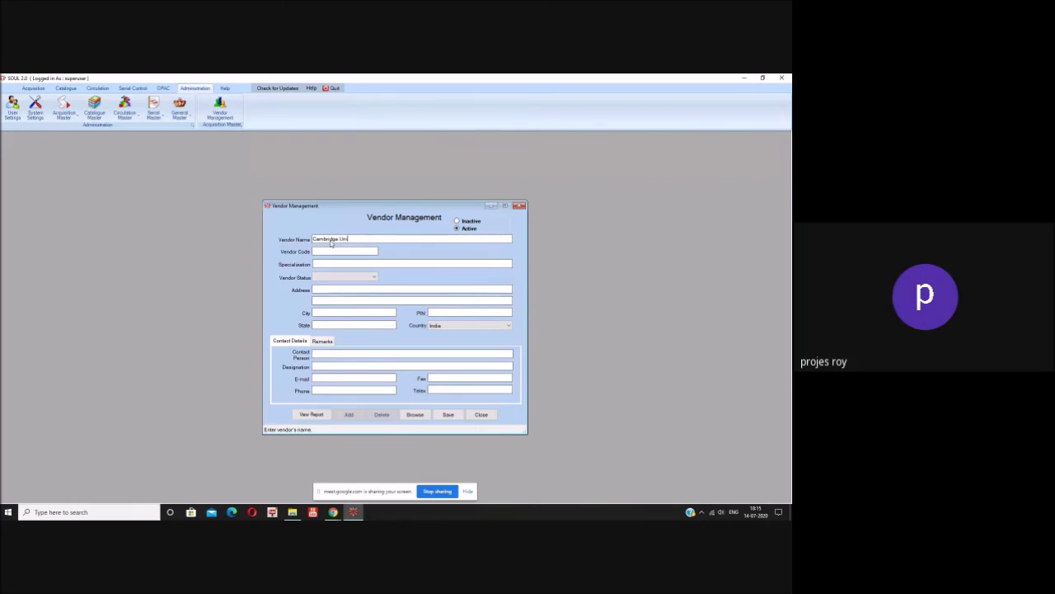
text(versity Press)
Step: Enter vendor code CAM001 and specialization 'Social Sciences, Humanities', removing the extra space before Humanities
click(373, 250)
click(353, 264)
text(Social)
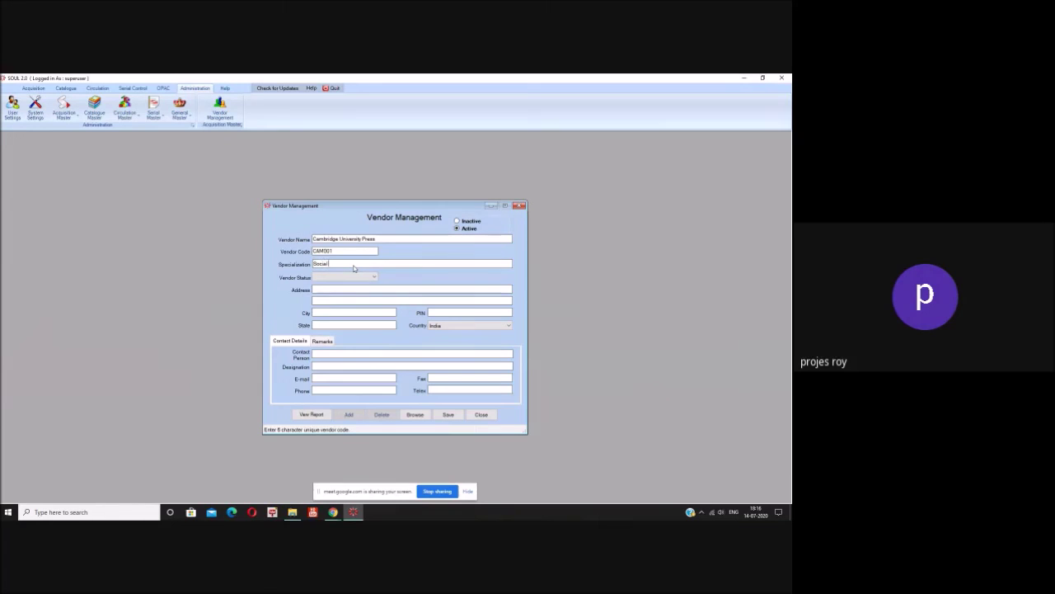
text( Sciences)
text(, Humanities)
click(353, 264)
key(BackSpace)
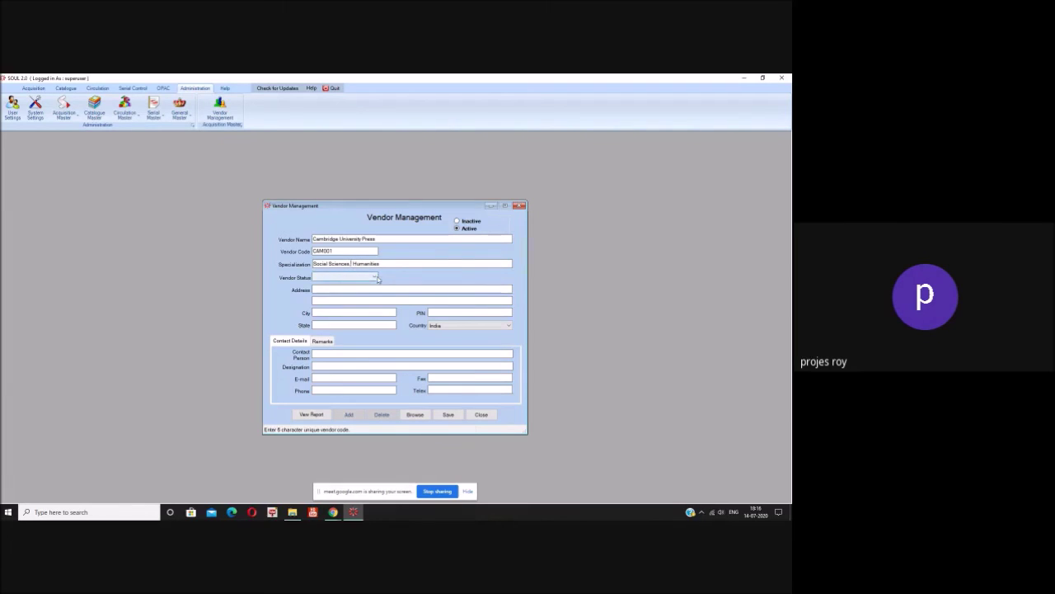
click(375, 278)
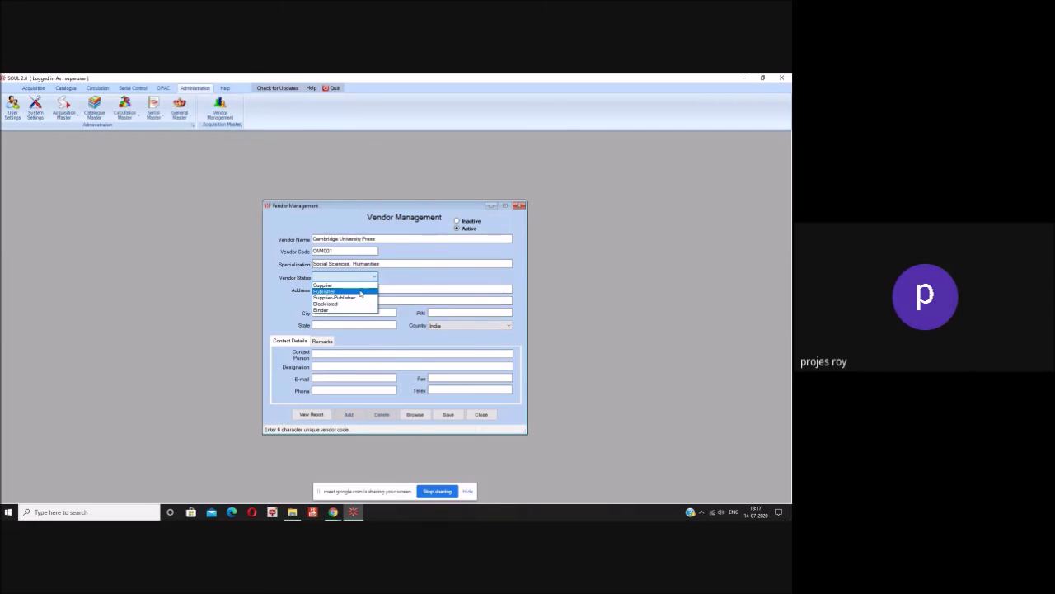
Step: Set the vendor status to Publisher and fill in both address lines
click(361, 292)
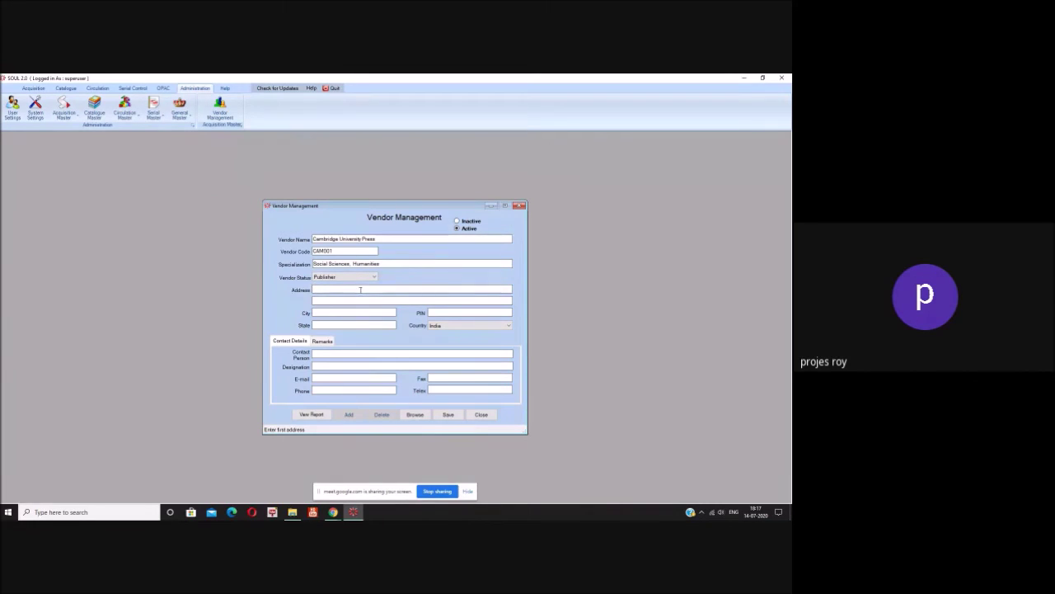
text(Del)
click(353, 301)
text(CP)
Step: Enter city Delhi, state Delhi and PIN code 110001
click(344, 312)
text(Delhi)
click(375, 325)
text(Delhi)
click(487, 313)
text(110001)
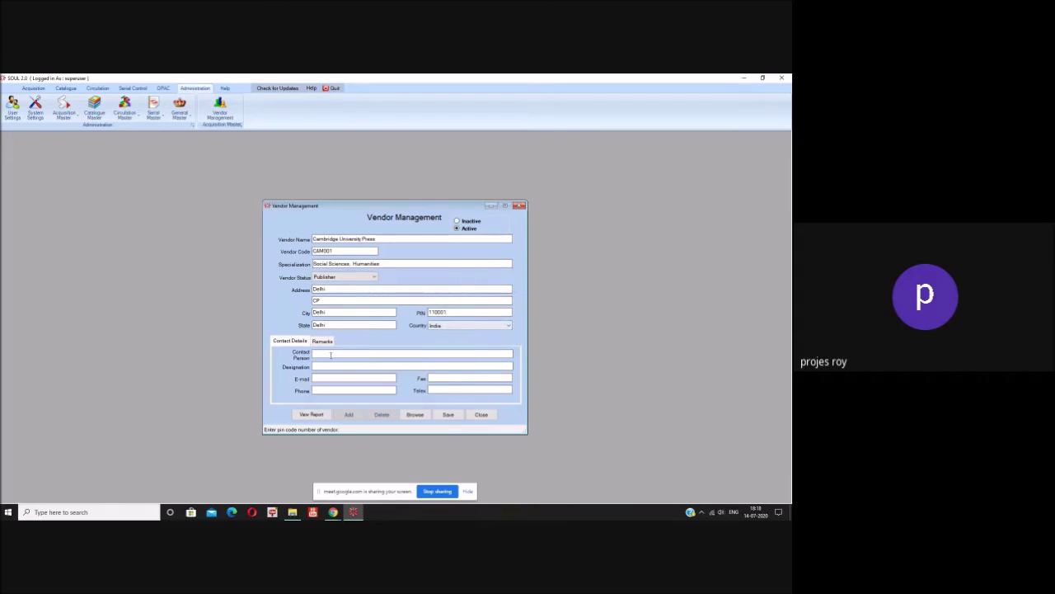
Step: Fill in the contact person's name, designation Manager and the contact's e-mail address
click(323, 353)
text(Mr. ABCD)
click(361, 366)
text(Manager)
click(346, 376)
text(abcd)
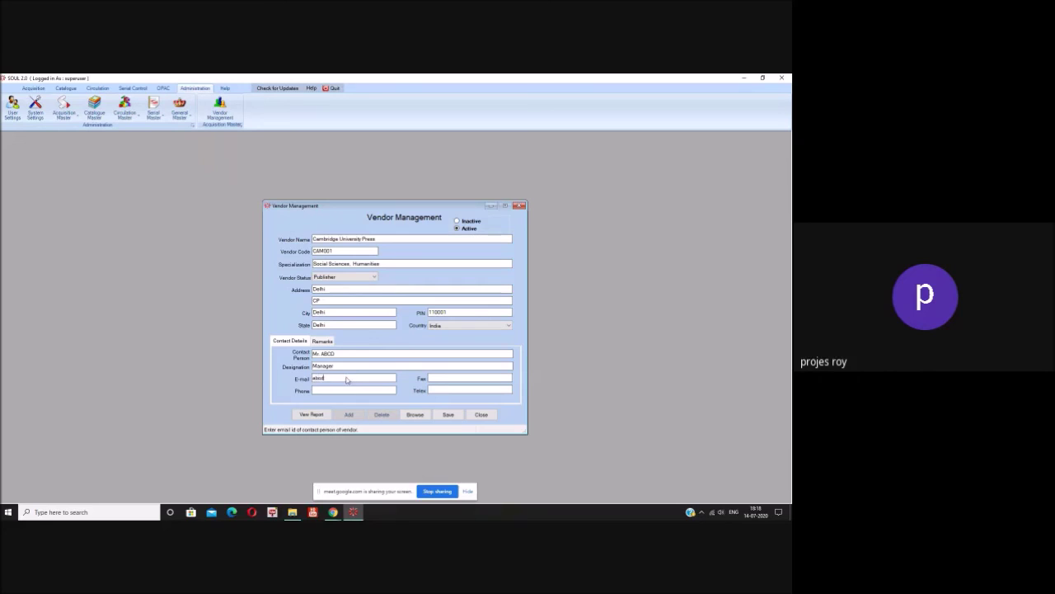
text(@abcd.com)
Step: Enter the vendor's phone and fax numbers in Contact Details
click(365, 390)
click(449, 378)
text(46346)
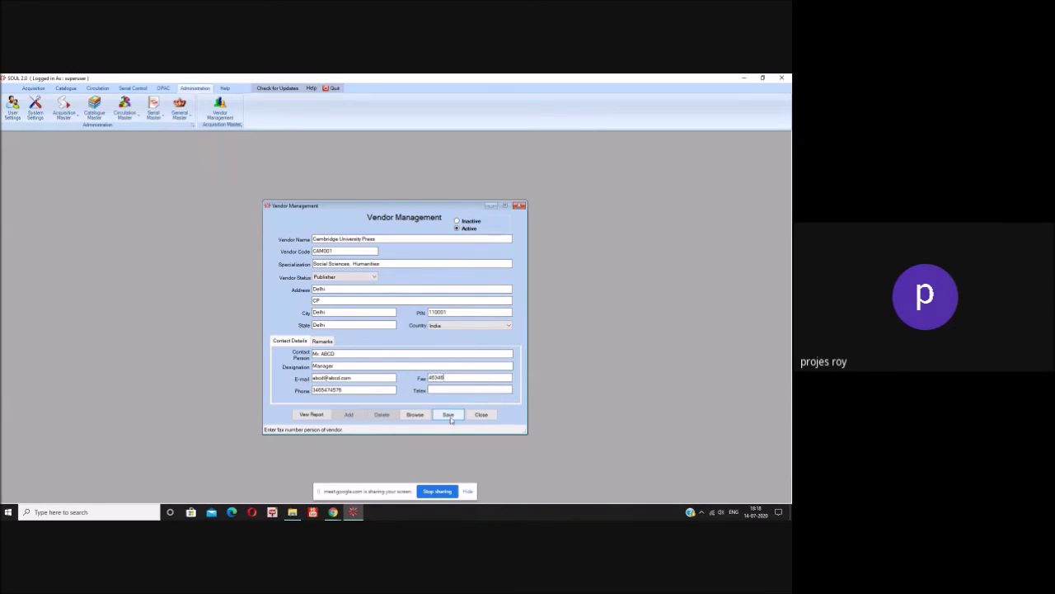
click(450, 418)
Step: Save the new vendor record and dismiss the 'Record Inserted!' confirmation
click(450, 418)
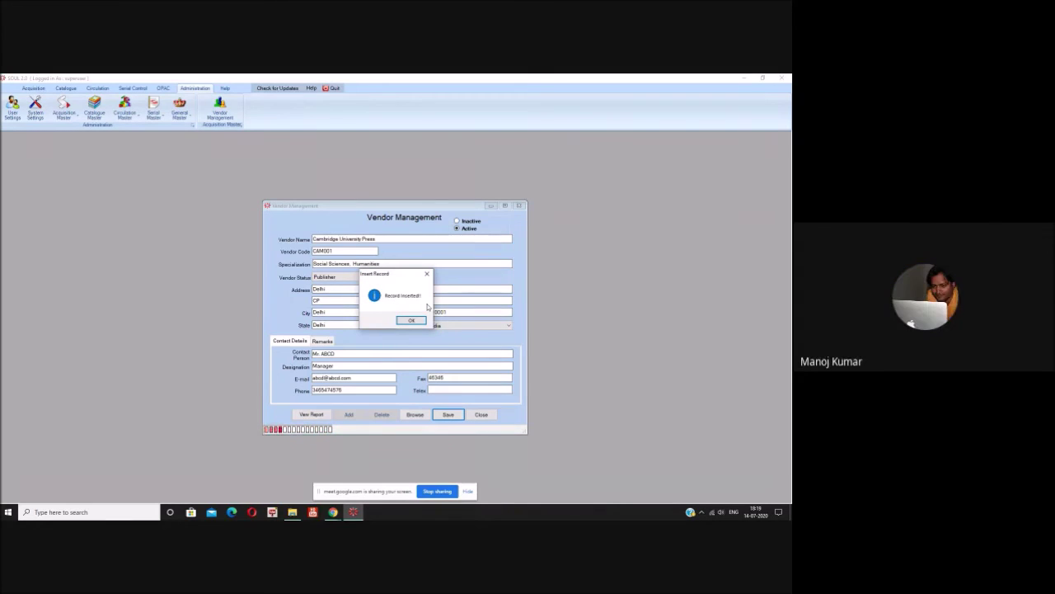
click(411, 320)
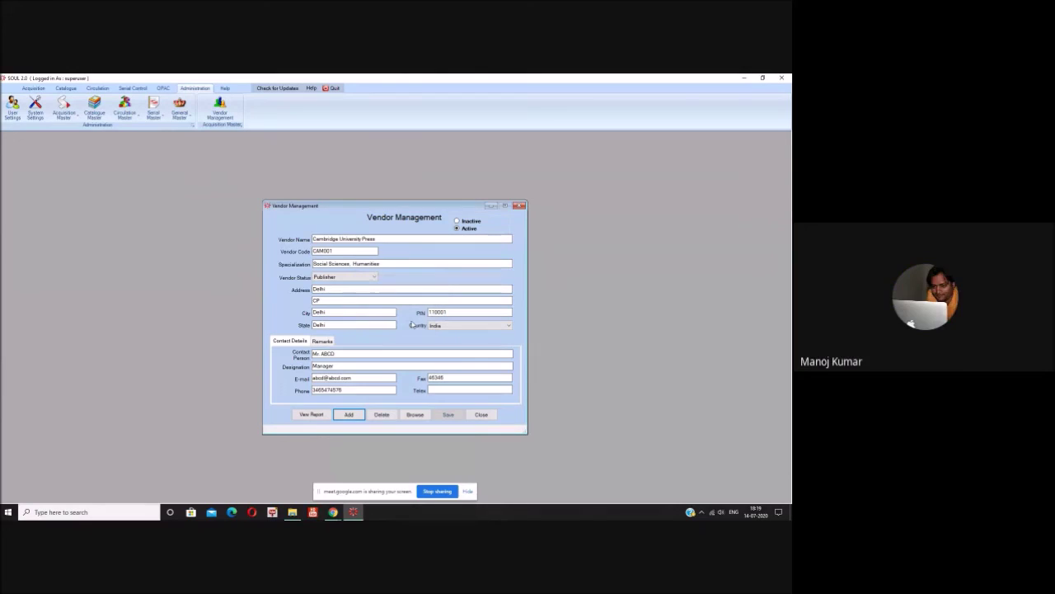